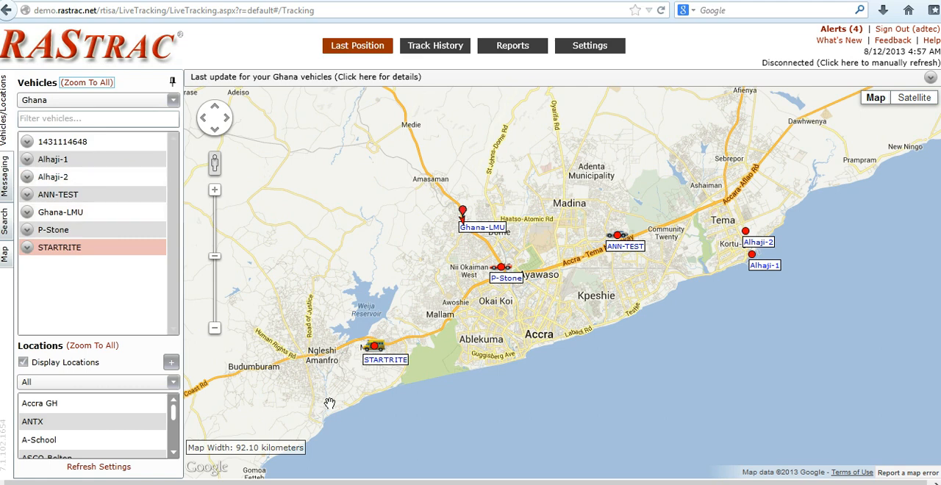
Draw a new six-point polygon geofence enclosing the STARTRITE vehicle, just south of Weija Reservoir.
click(5, 257)
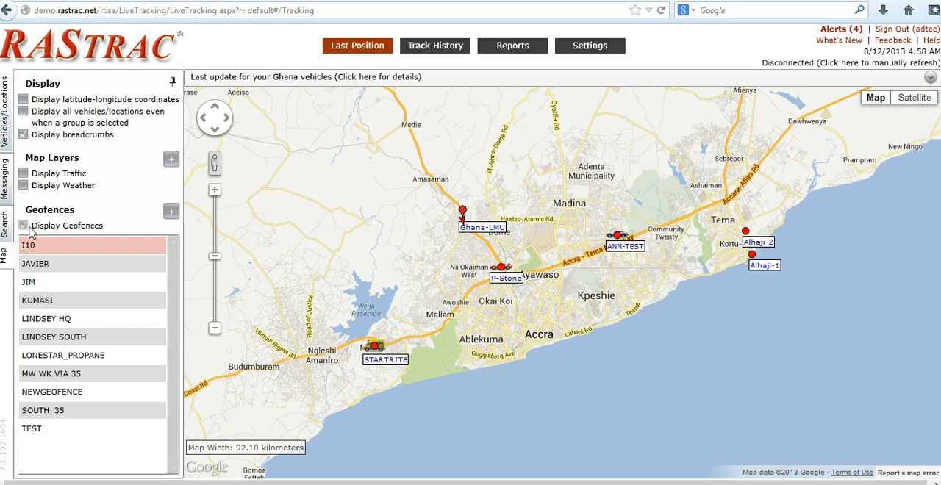
click(172, 213)
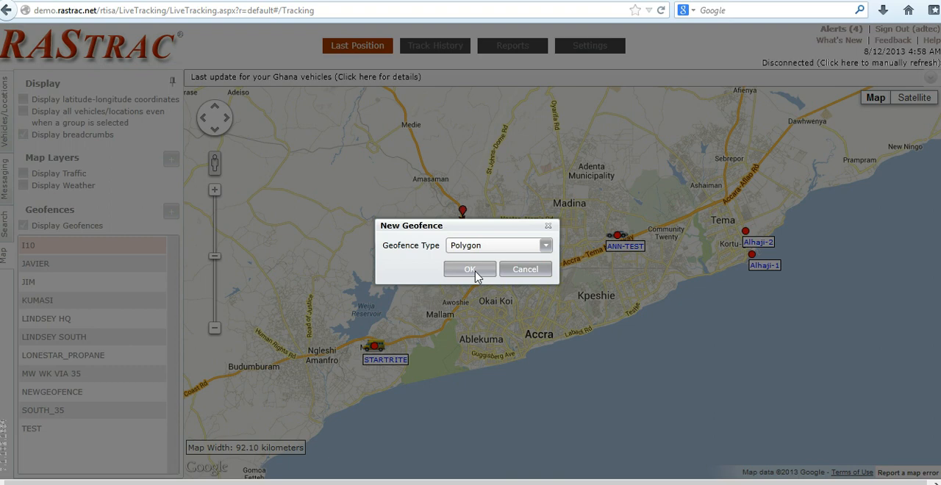
click(475, 276)
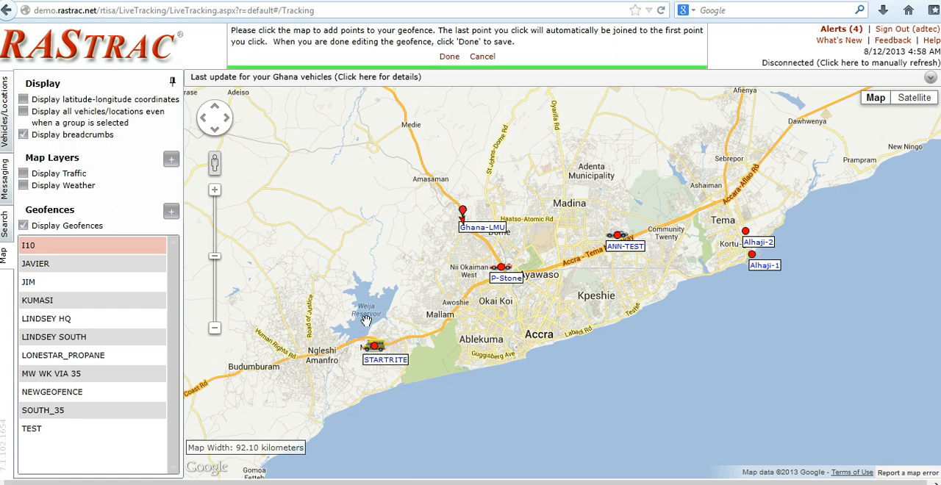
click(416, 337)
click(398, 321)
click(353, 324)
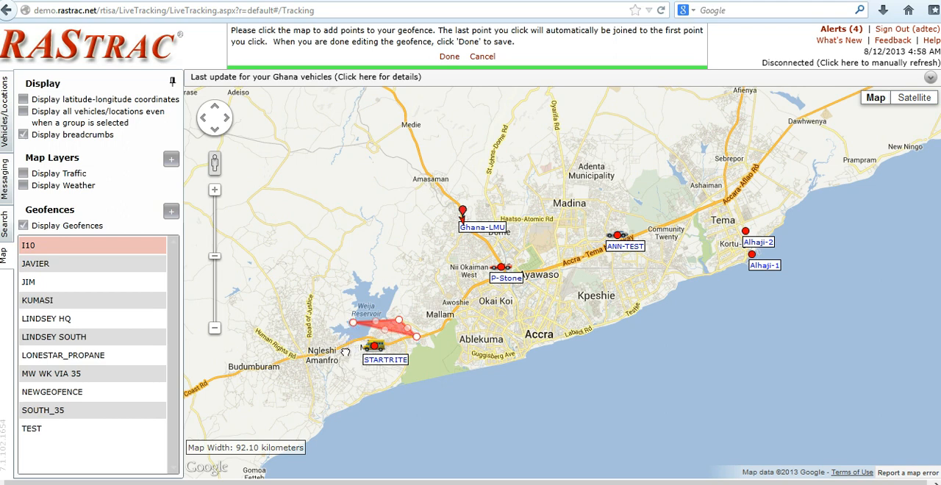
click(346, 351)
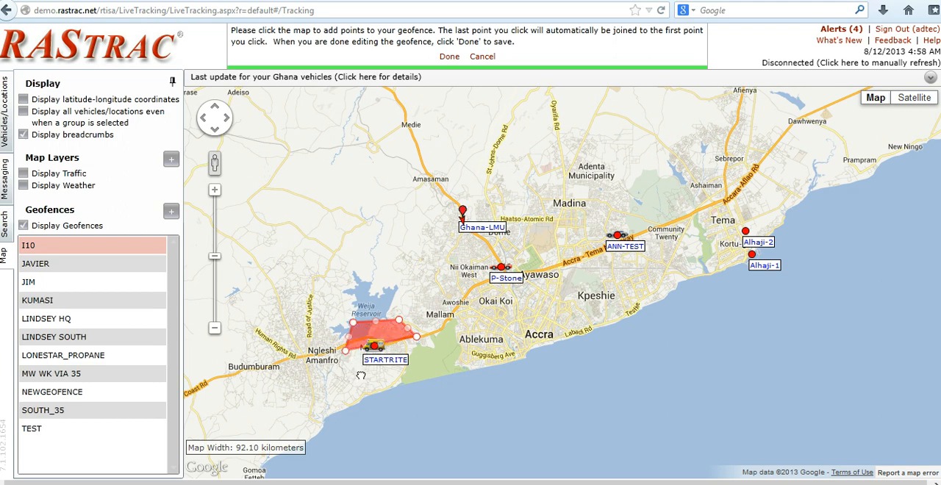
click(360, 374)
click(397, 372)
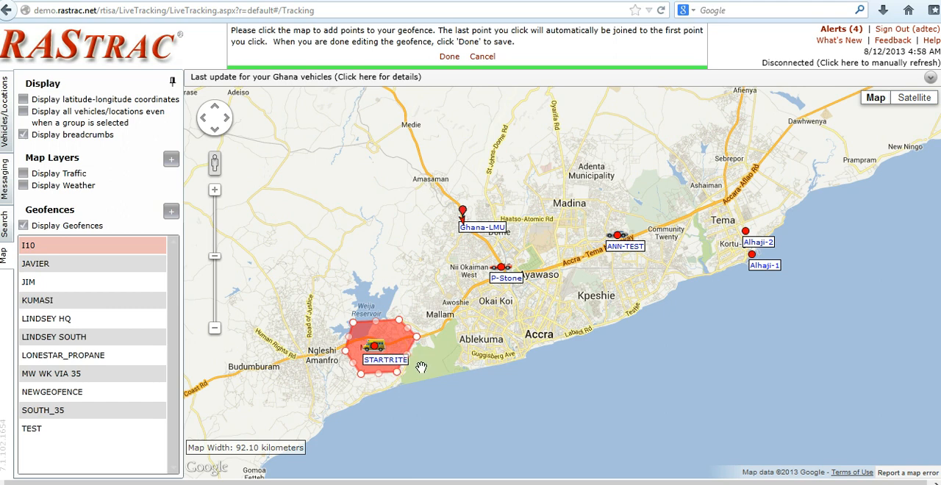
Finish the polygon and save the geofence under the name Startrite Zone.
click(446, 59)
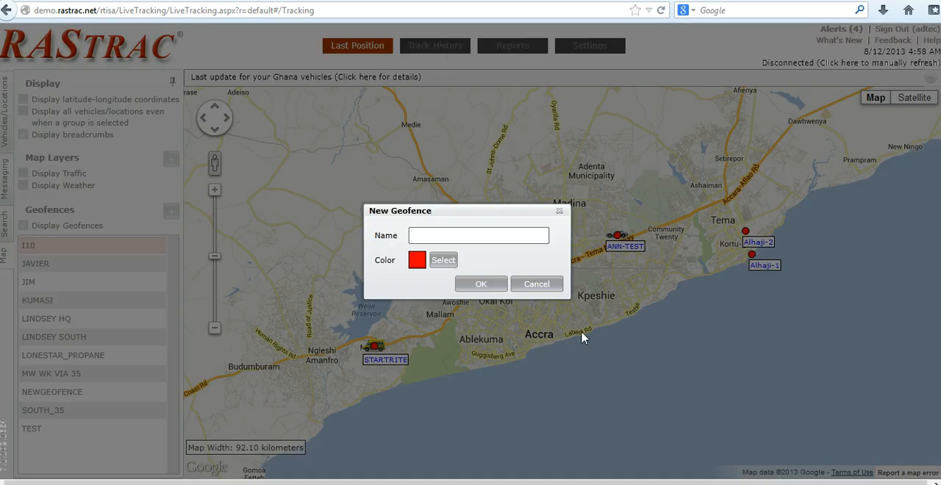
text(Startrite Zone)
click(481, 285)
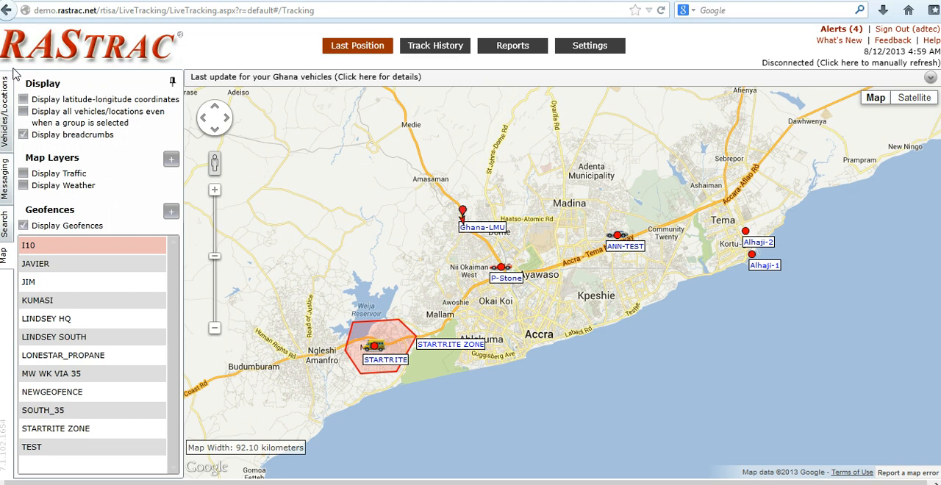
Locate the Ghana-LMU vehicle on the map and show it together with P-Stone and Nsawam Road up to Medie.
click(6, 99)
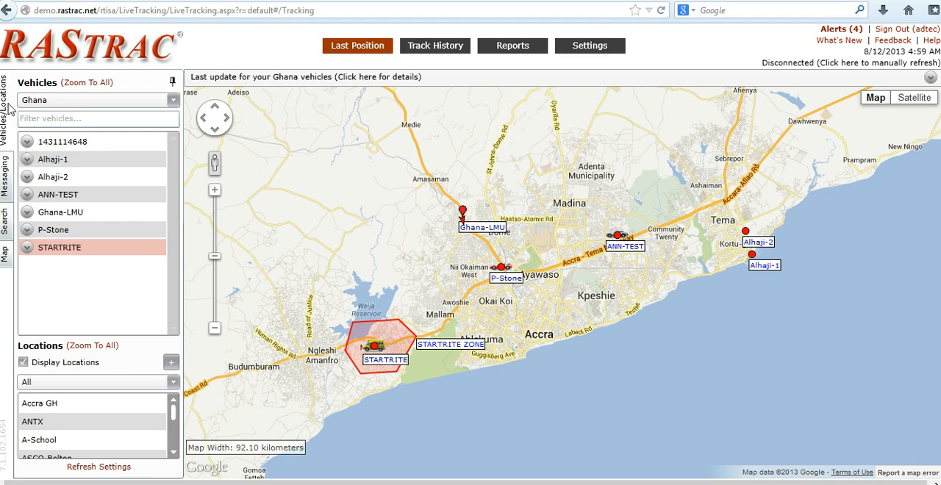
click(58, 215)
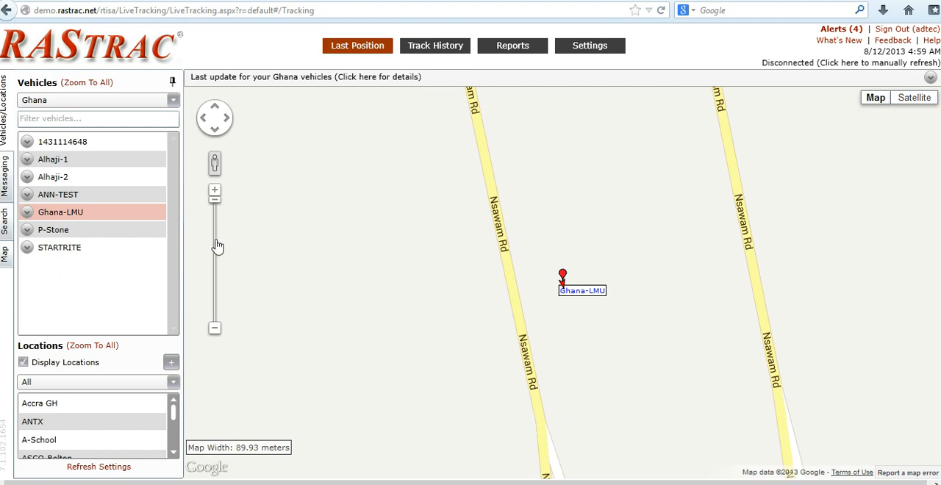
drag(218, 247, 214, 241)
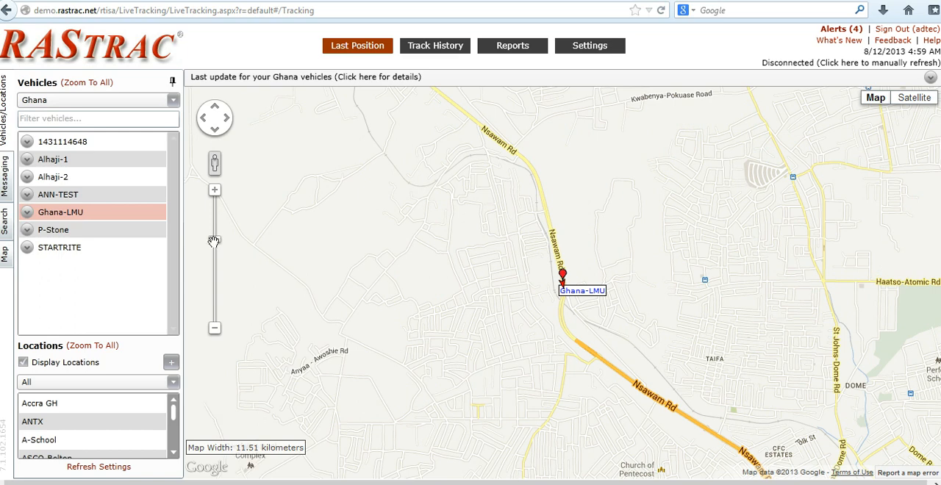
drag(215, 241, 215, 267)
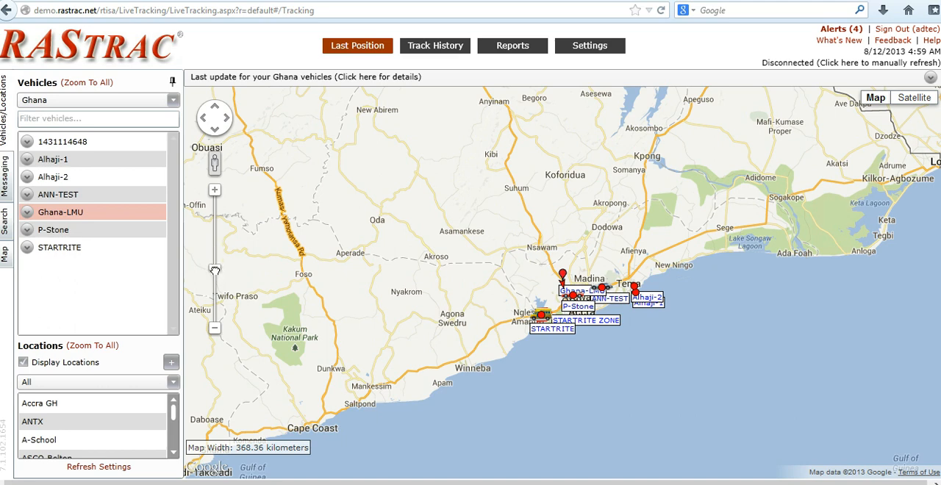
drag(214, 270, 215, 254)
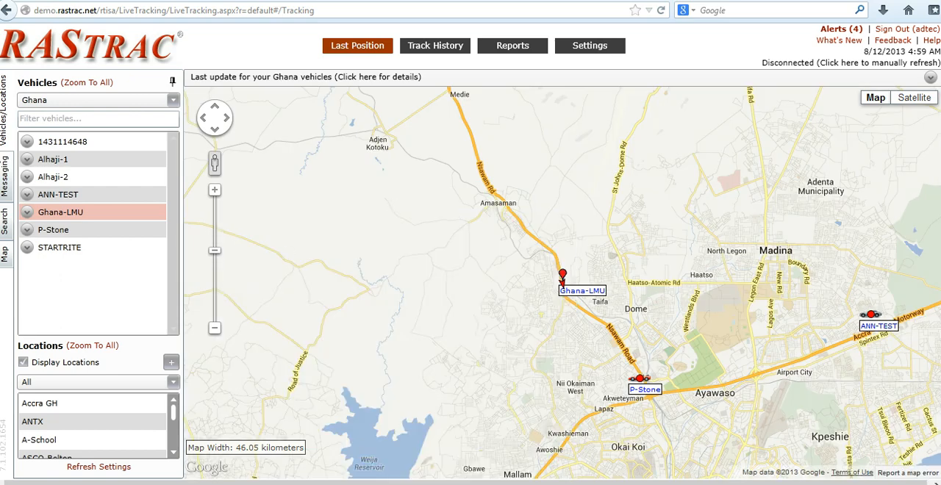
Begin a new corridor geofence with a corridor width of 1 km.
click(6, 254)
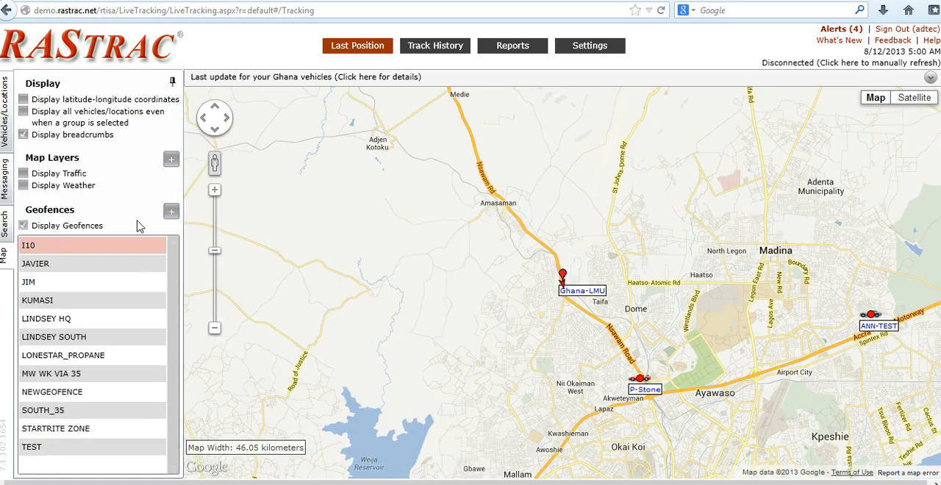
click(171, 216)
click(171, 217)
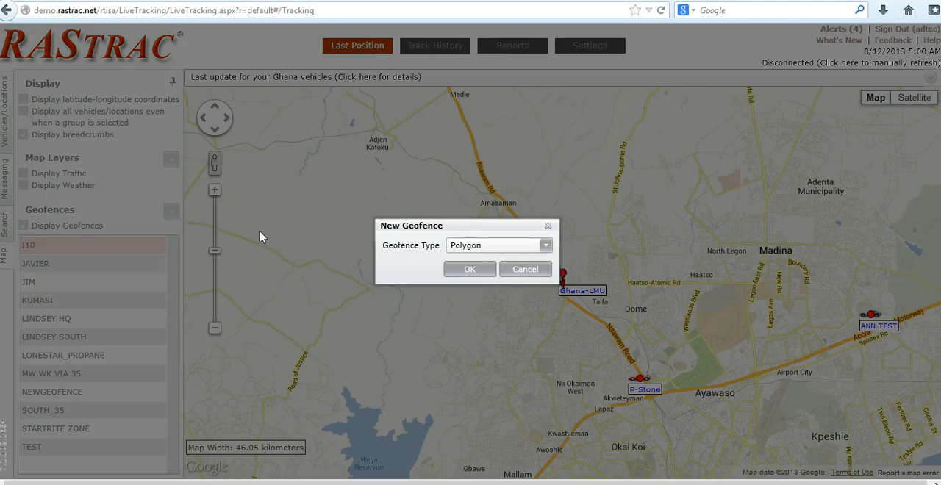
click(547, 245)
click(467, 282)
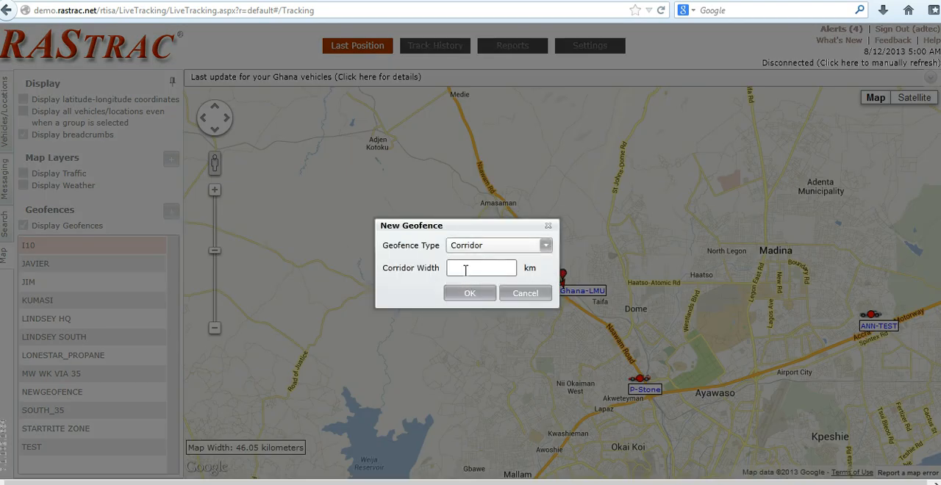
click(466, 269)
text(1)
click(467, 294)
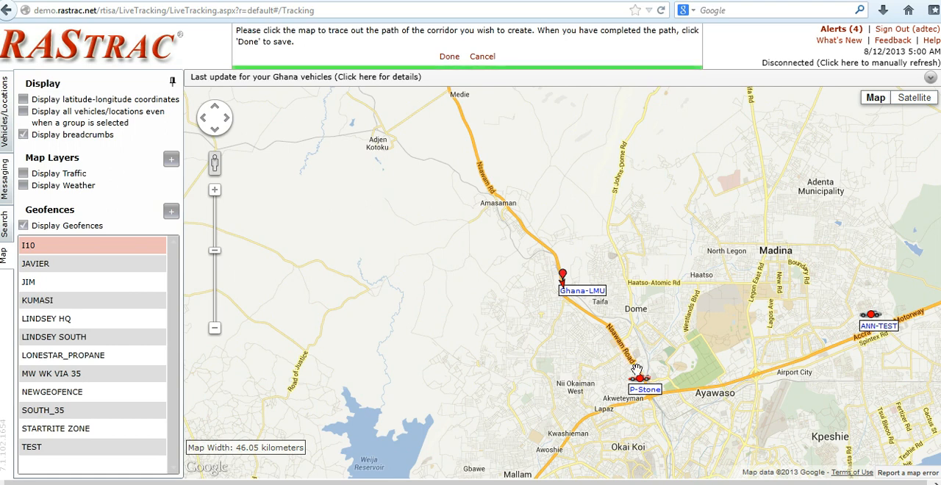
Trace the corridor path along Nsawam Road from near P-Stone past Ghana-LMU and Amasaman to Medie.
click(608, 329)
click(561, 294)
click(556, 255)
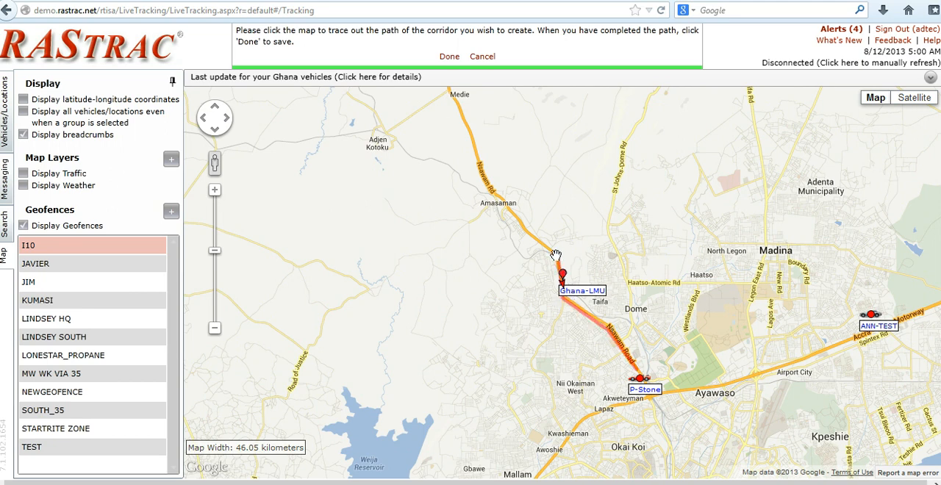
click(504, 205)
click(474, 140)
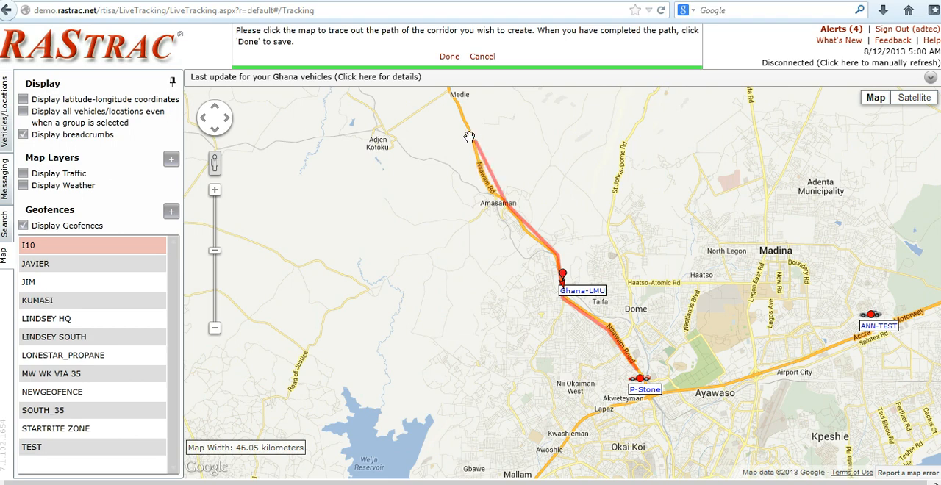
click(452, 91)
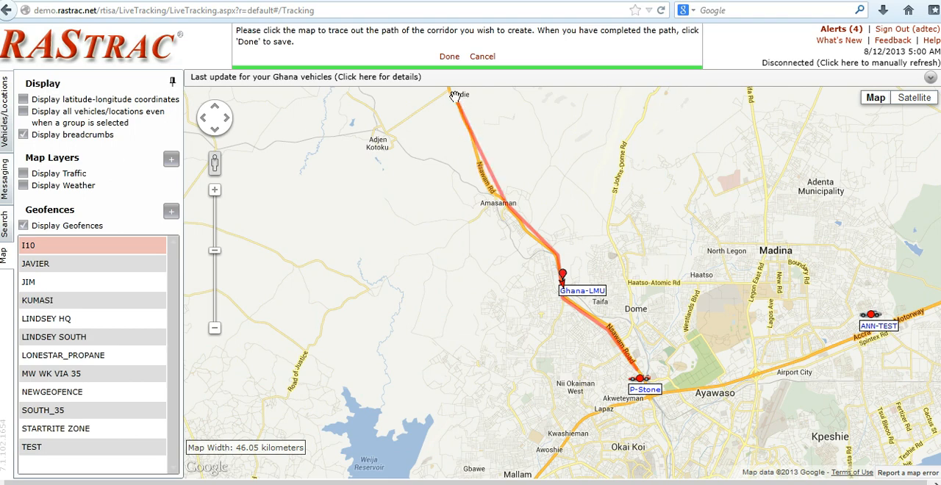
Extend the corridor path along the main road from Medie, around the west side of Nsawam, and on toward Teacher Mante.
click(213, 110)
click(213, 109)
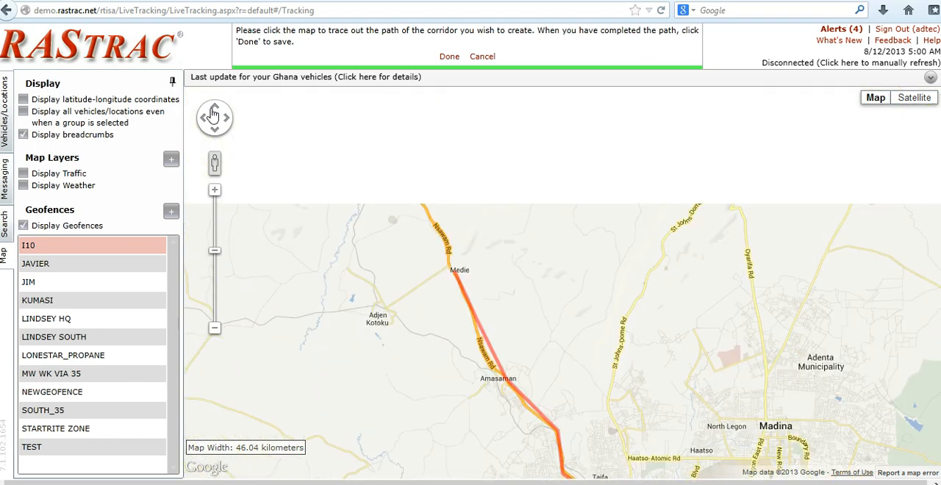
click(213, 110)
click(440, 316)
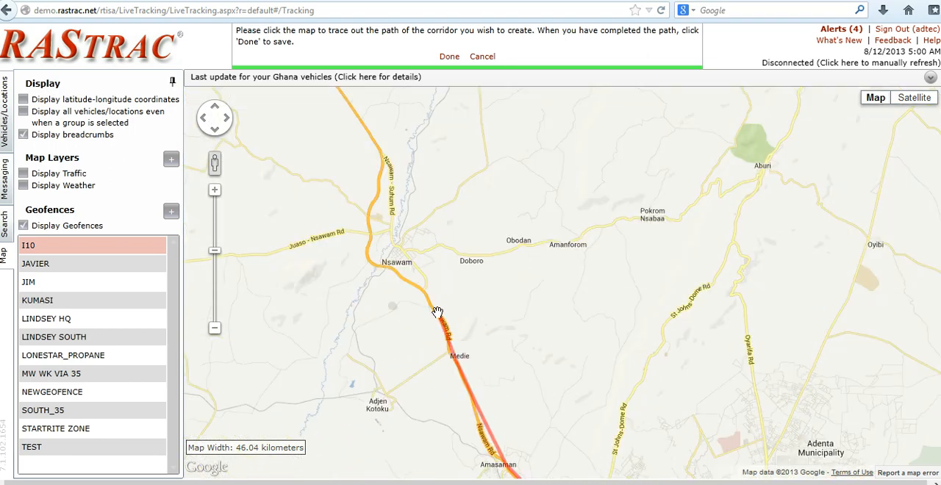
click(423, 291)
click(370, 257)
click(372, 219)
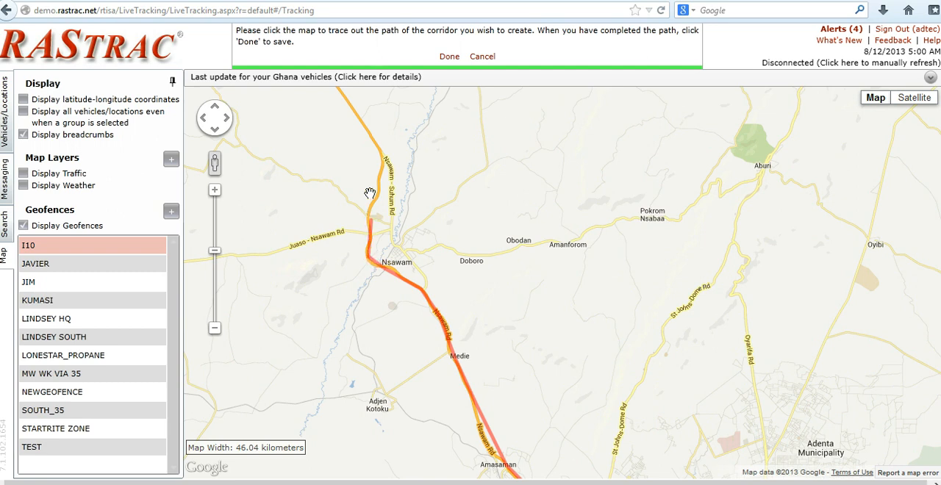
click(381, 164)
click(342, 92)
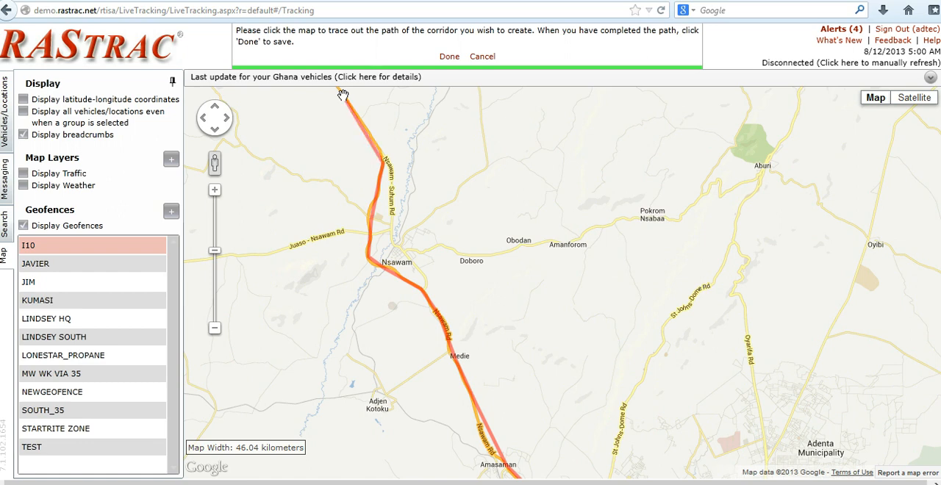
Continue the corridor path along the main road through Teacher Mante to Asuboe.
click(215, 109)
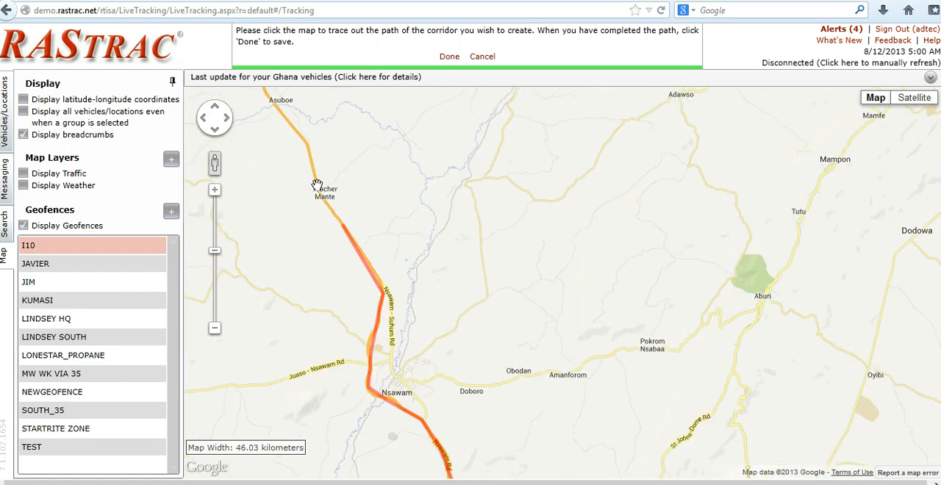
click(317, 185)
click(308, 147)
click(269, 90)
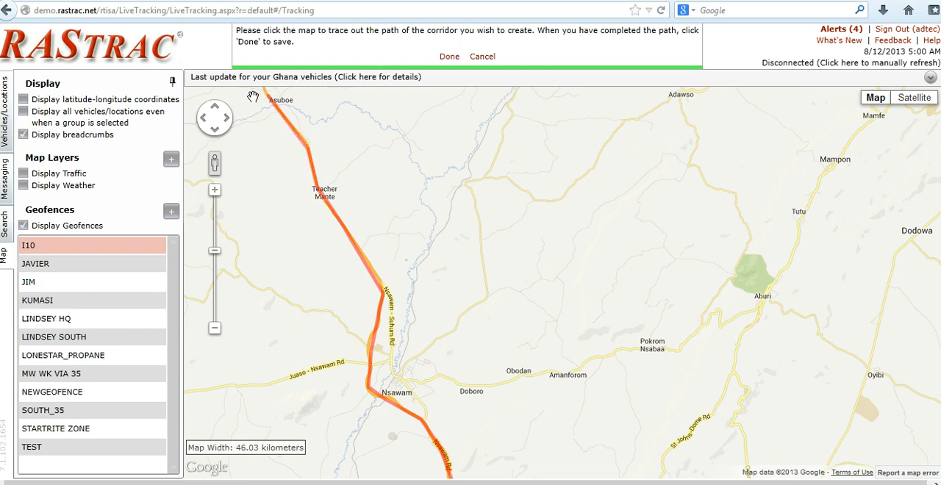
Continue the corridor path from Asuboe past Badu to just beyond Amanase.
click(215, 109)
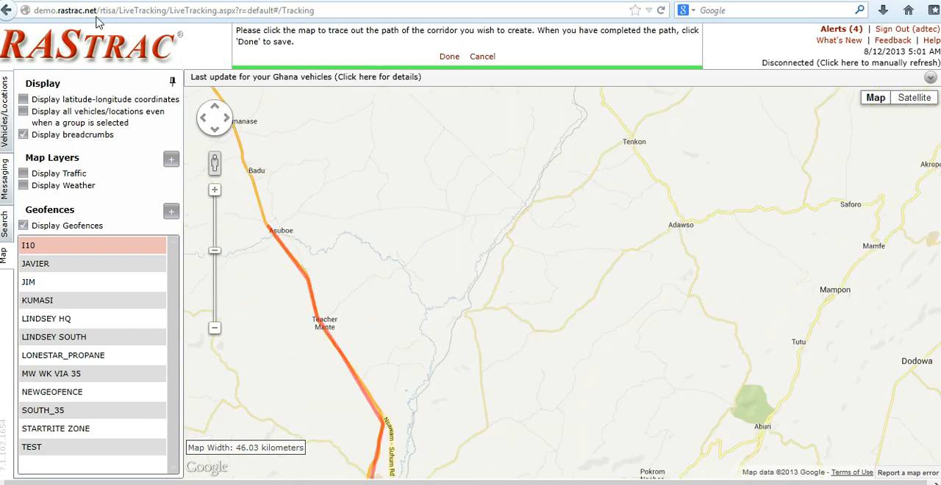
click(203, 118)
drag(286, 210, 441, 210)
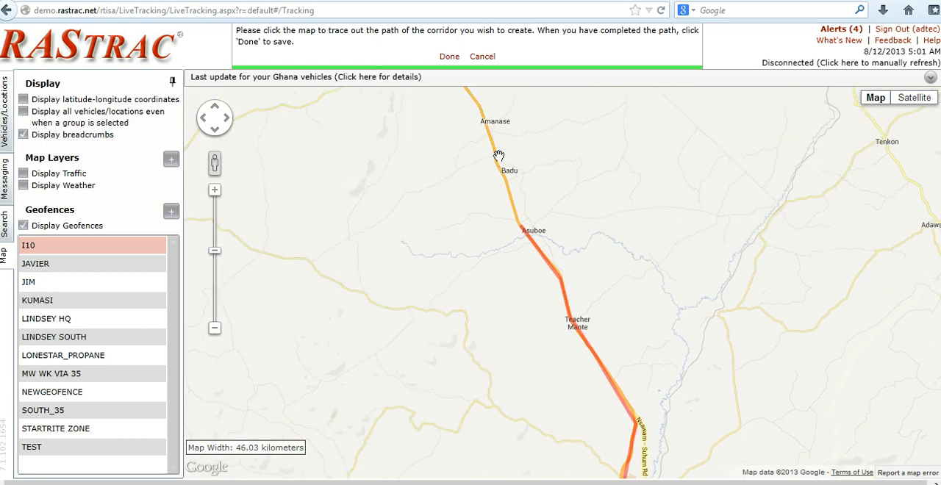
click(497, 156)
click(474, 100)
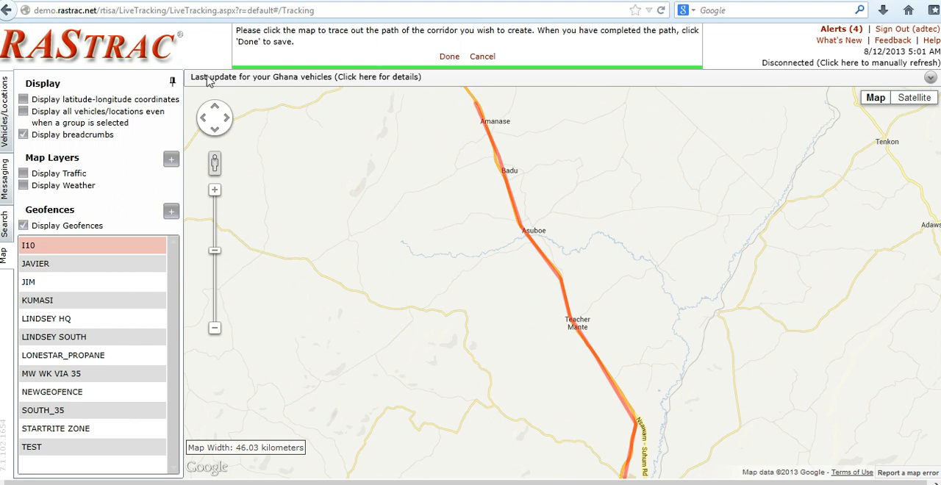
Extend the corridor path along the main road from Amanase past Suhum and Omenako to Apedwa.
click(215, 106)
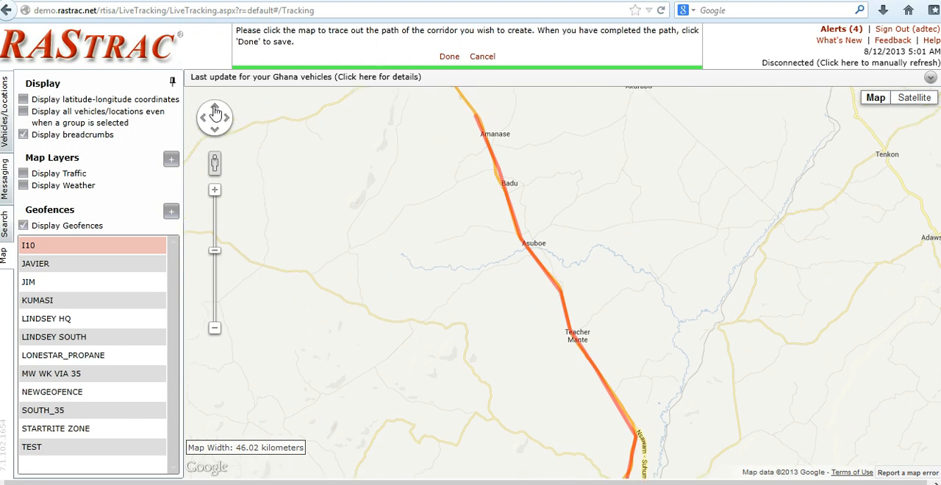
click(419, 141)
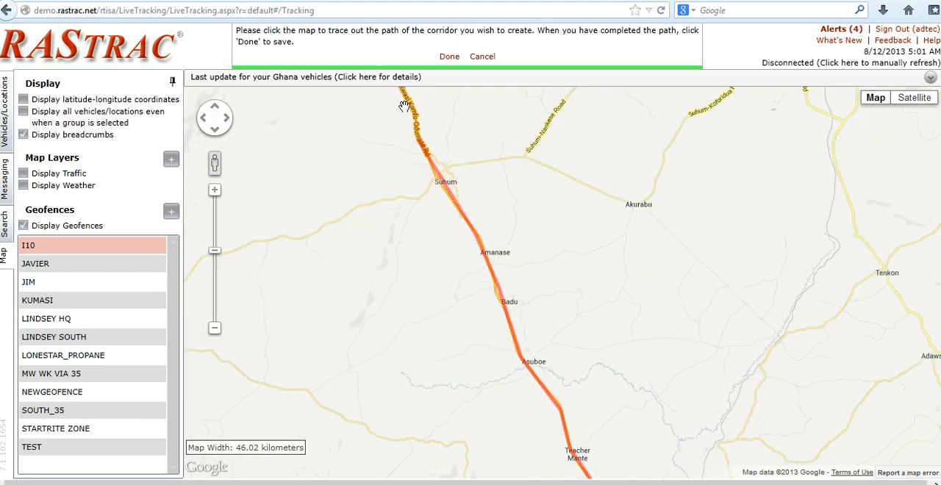
click(405, 97)
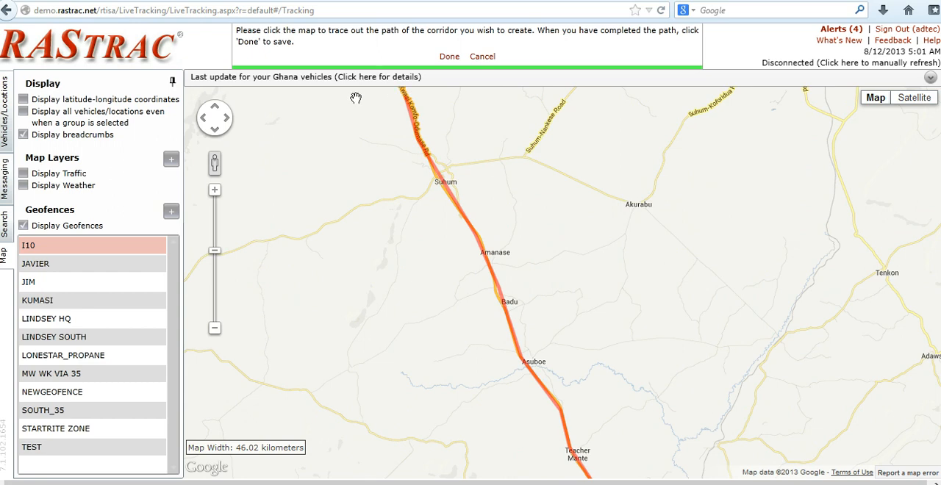
click(214, 108)
click(355, 124)
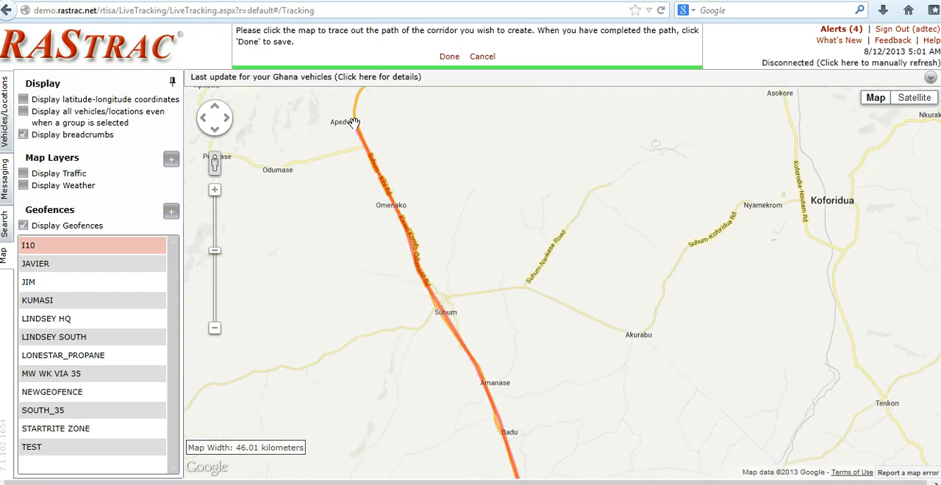
Continue the corridor path north from Apedwa along the winding main road toward the bend west of Old Tafo.
click(215, 108)
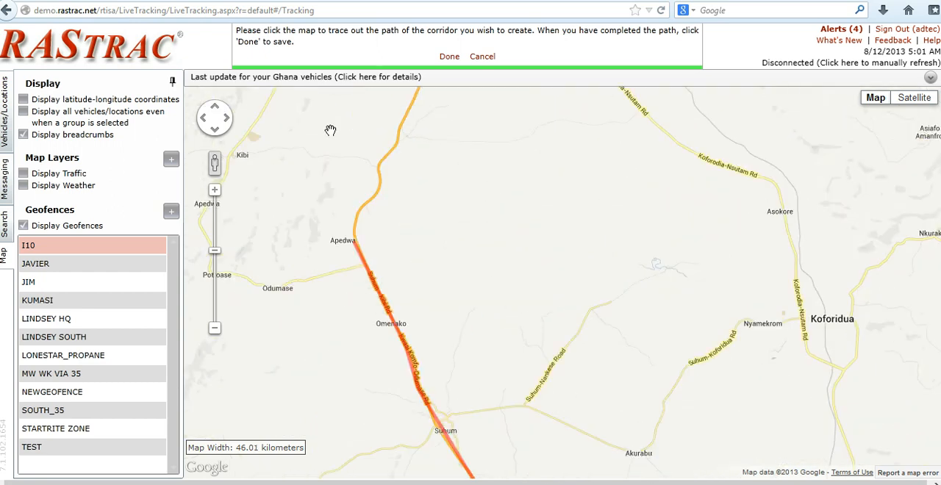
click(378, 204)
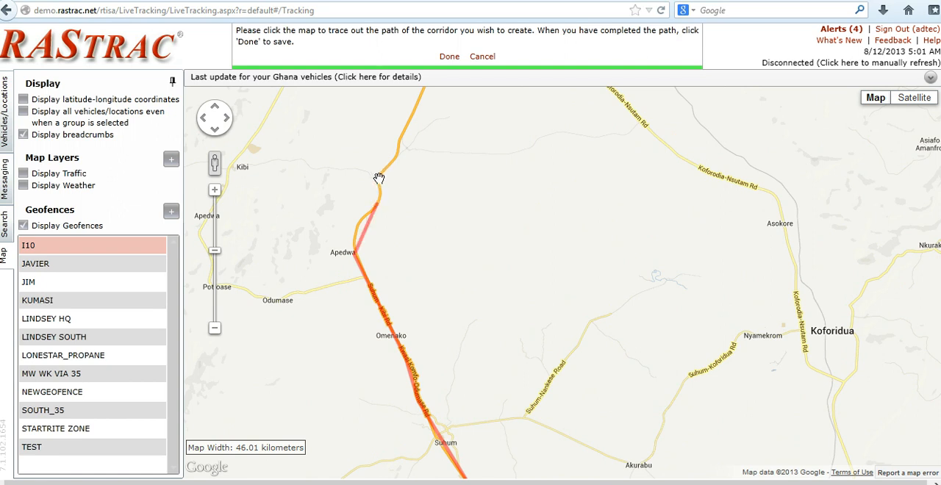
click(386, 174)
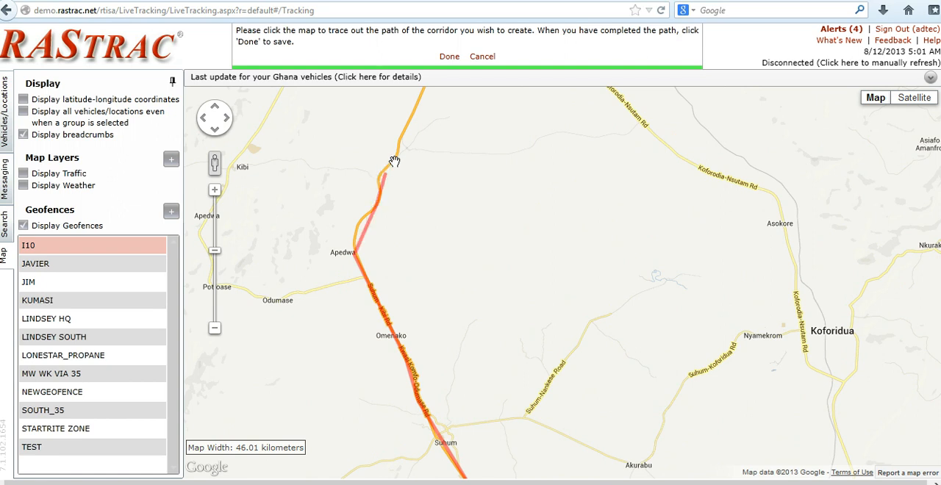
click(409, 122)
click(422, 90)
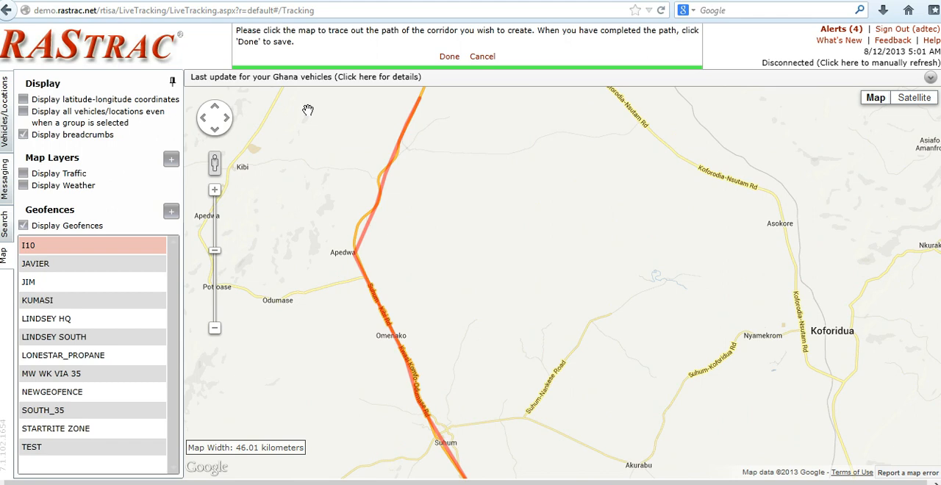
Trace the corridor path around the sharp road bend west of Old Tafo and northwest toward Asiakwa.
click(215, 110)
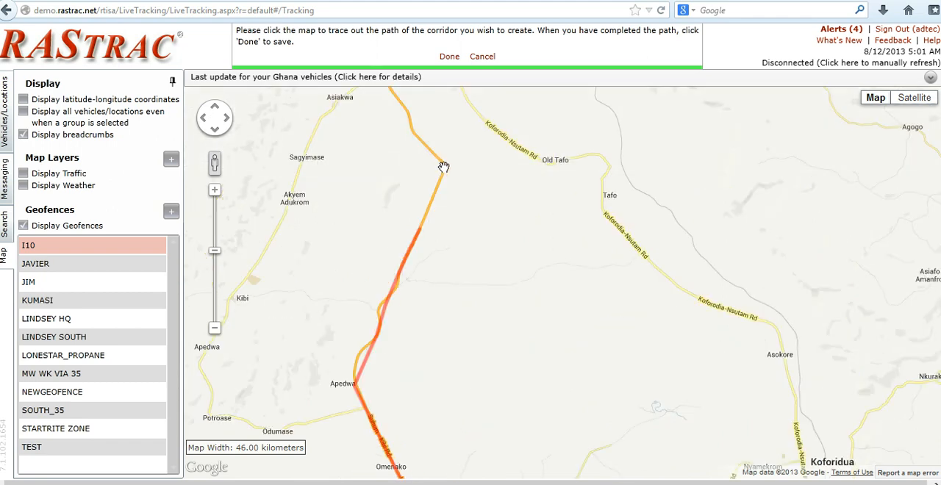
click(443, 168)
click(412, 129)
click(399, 98)
click(391, 88)
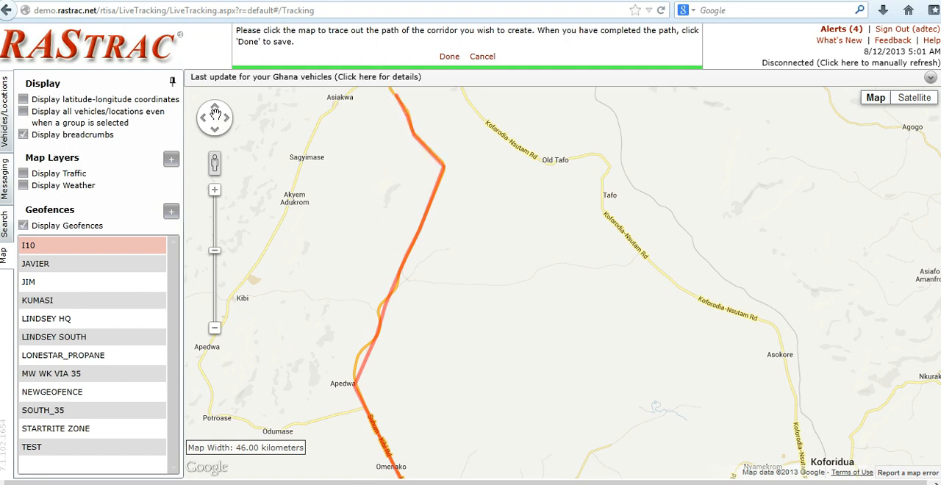
Continue the corridor path from near Asiakwa along the Kibi - Juaso Road to Nsutem.
click(215, 110)
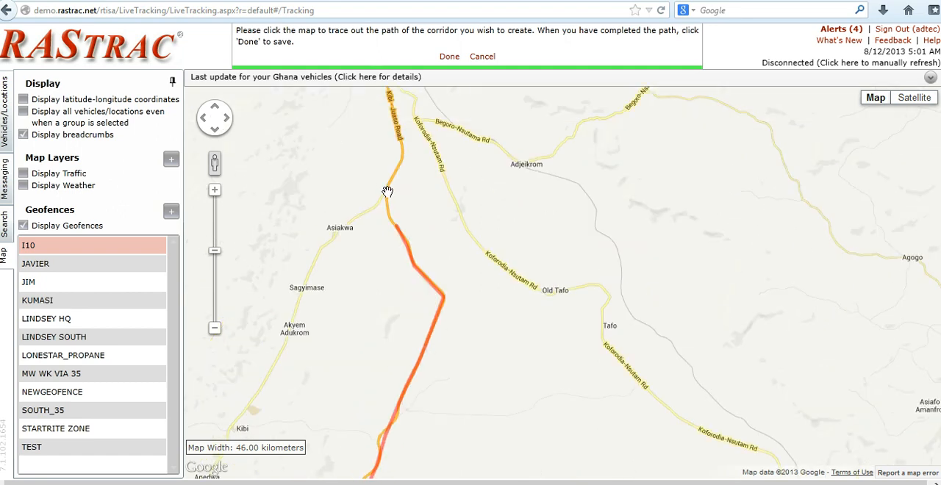
click(404, 150)
click(389, 90)
click(216, 110)
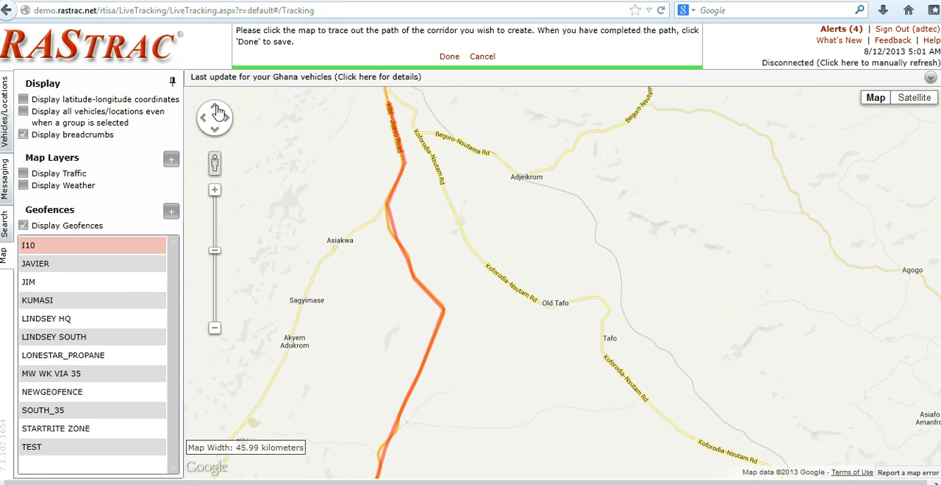
click(379, 189)
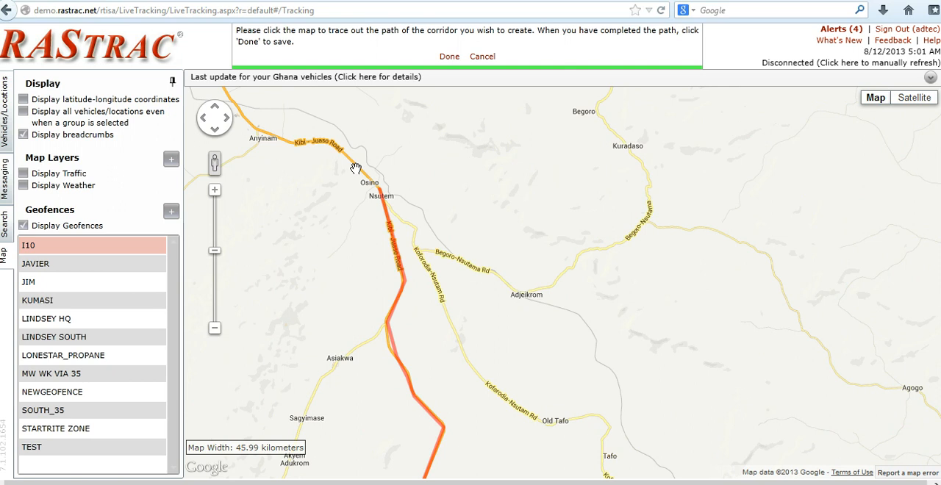
Extend the corridor path from Nsutem past Osino along the Kibi - Juaso Road to Anyinam.
click(326, 140)
click(293, 143)
click(251, 128)
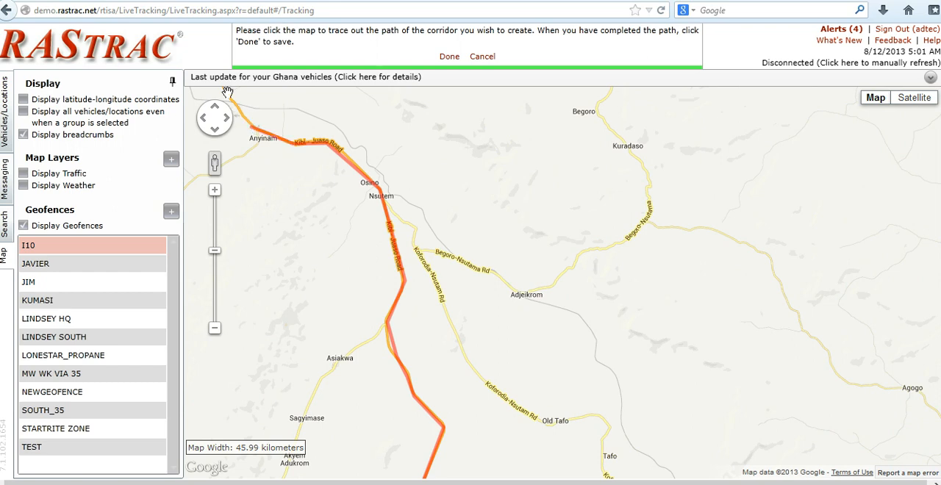
Continue the corridor path from Anyinam through Akyem Enyiresi and Kankan to just beyond Jejeti.
click(203, 117)
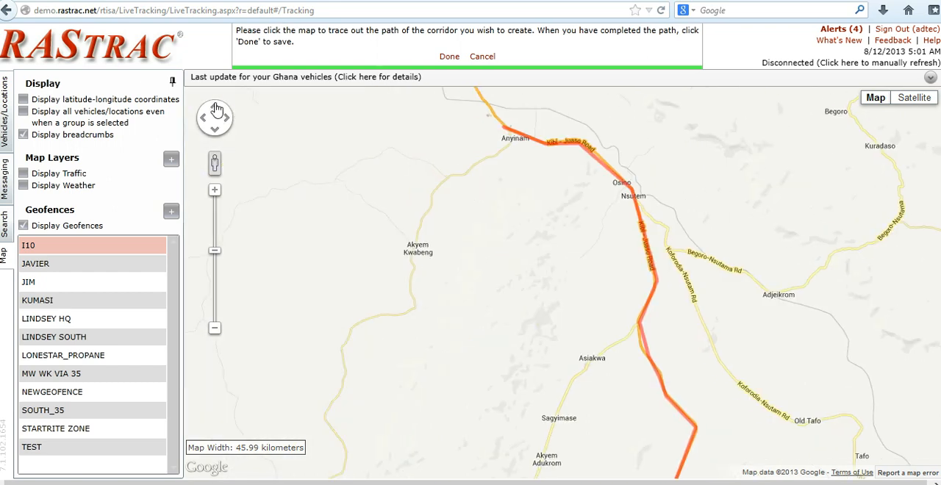
click(215, 107)
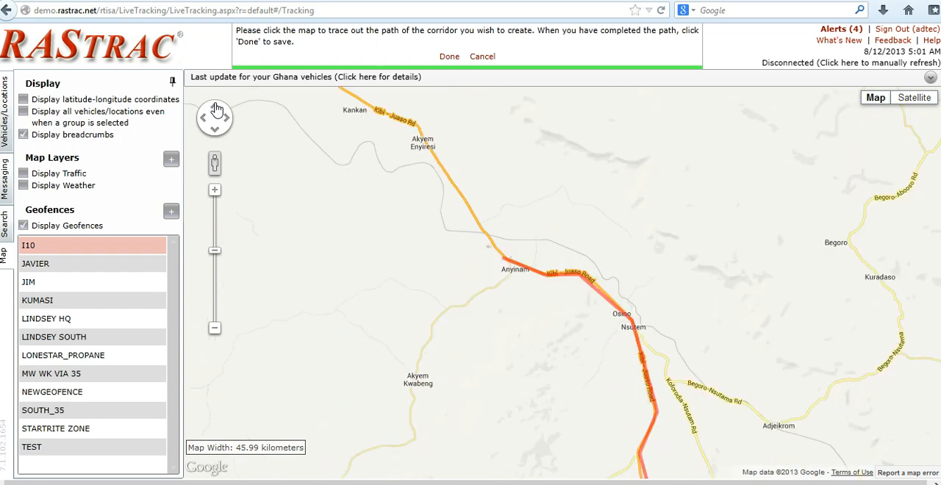
click(419, 130)
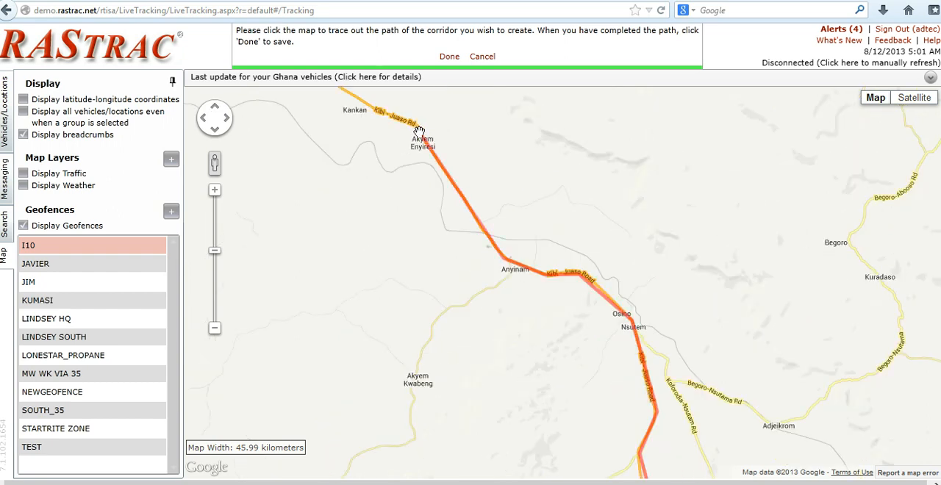
click(356, 98)
click(215, 107)
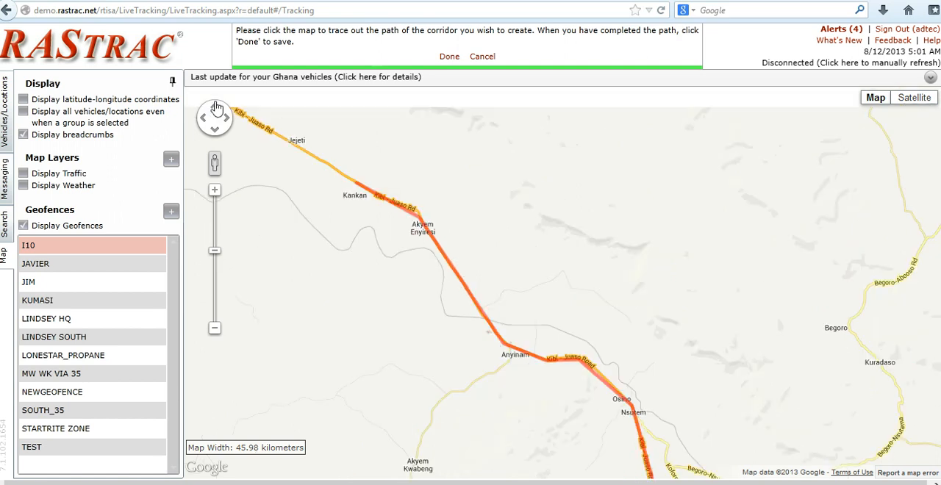
click(216, 108)
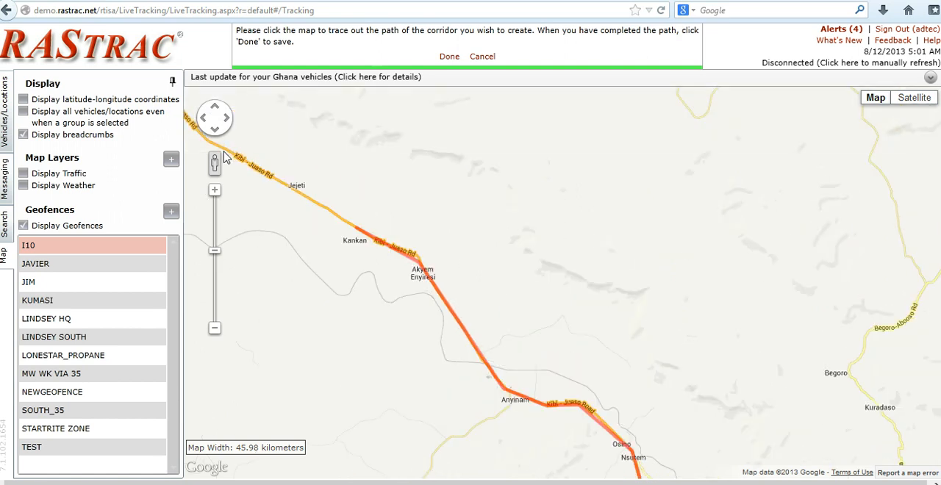
End the corridor path on the Nkawkaw bypass and save the geofence under the name Ghana-LMU Route.
click(205, 116)
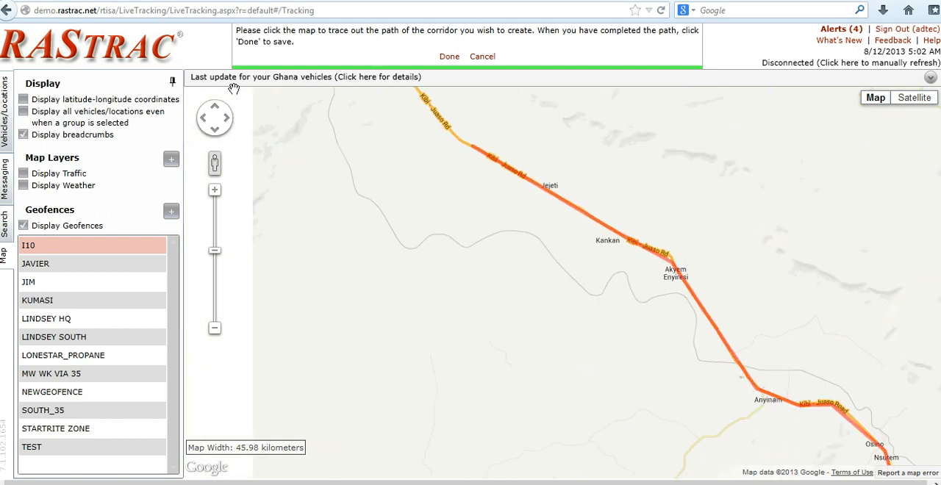
click(214, 110)
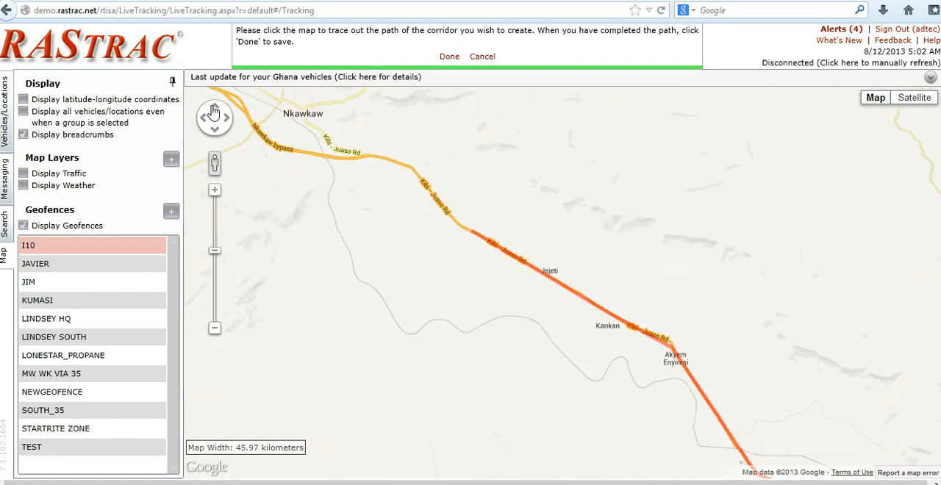
click(265, 185)
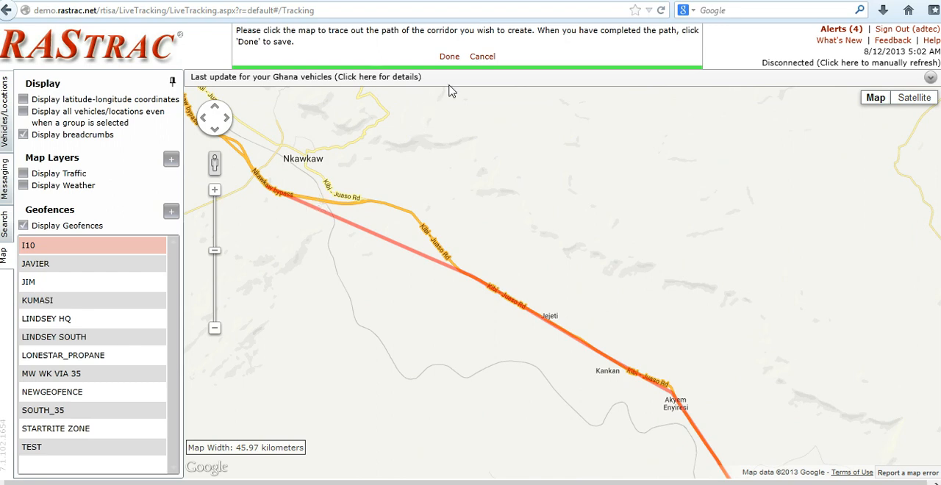
click(450, 58)
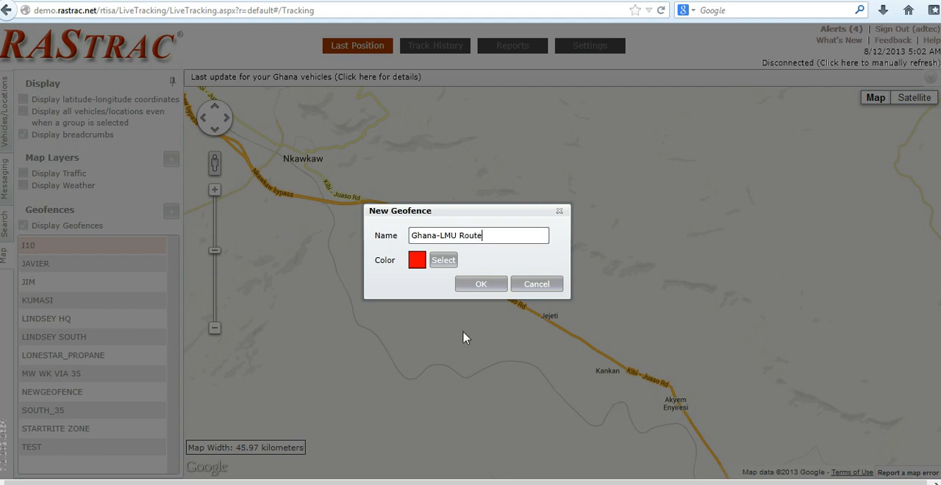
click(477, 289)
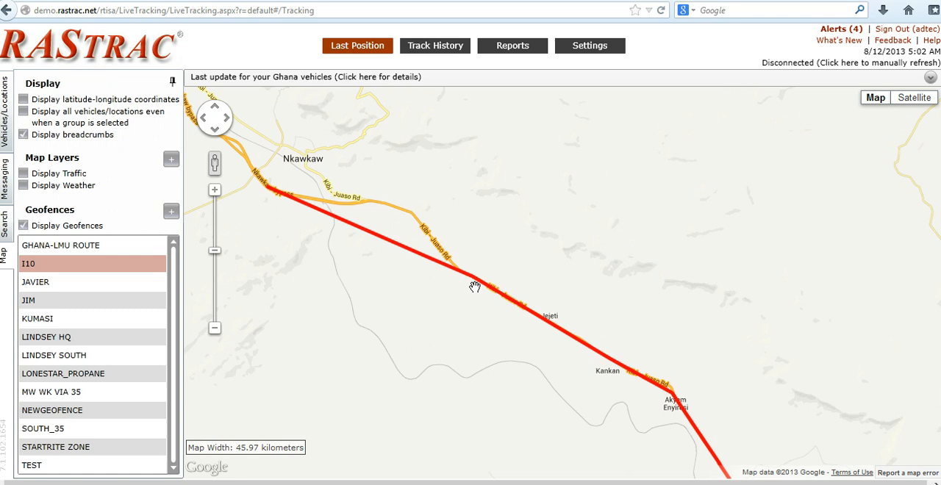
In the notification settings, set the message to "{{ALIAS}} Ghana-LMU Activities" using the Vehicle column value, and the trigger to "entered or exited geofence".
click(598, 49)
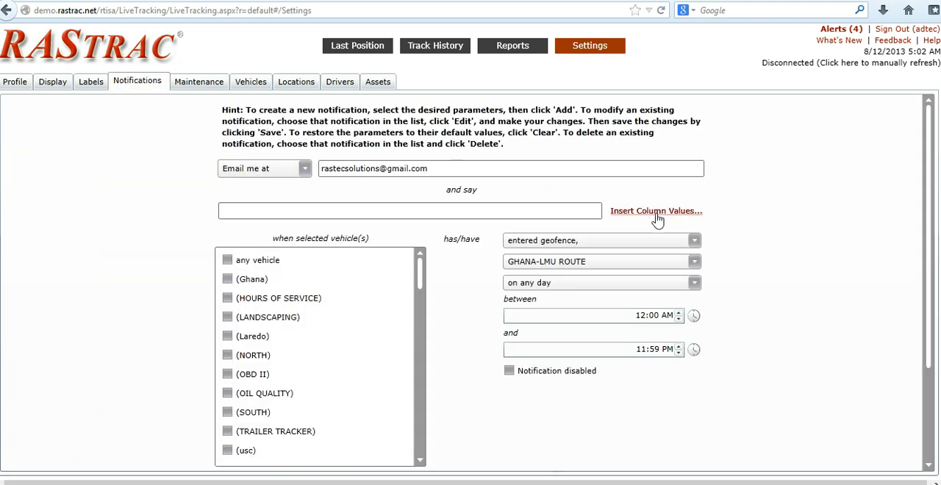
click(653, 212)
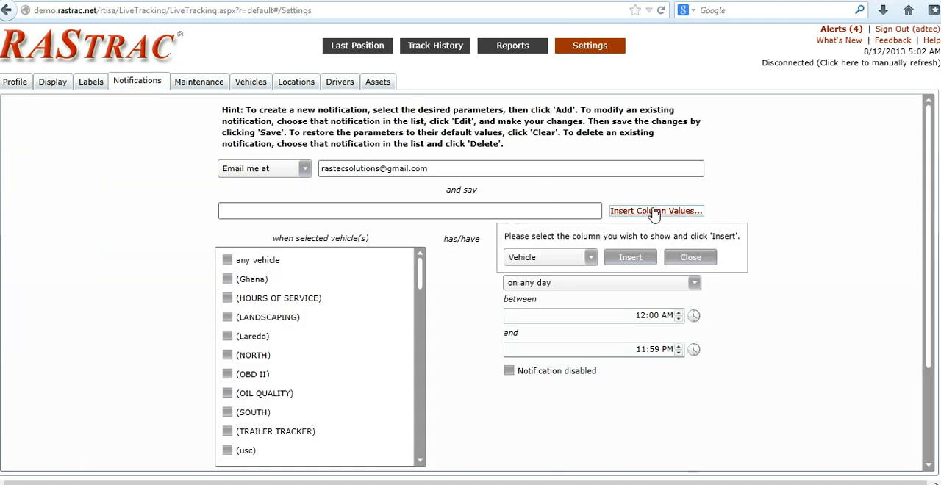
click(628, 258)
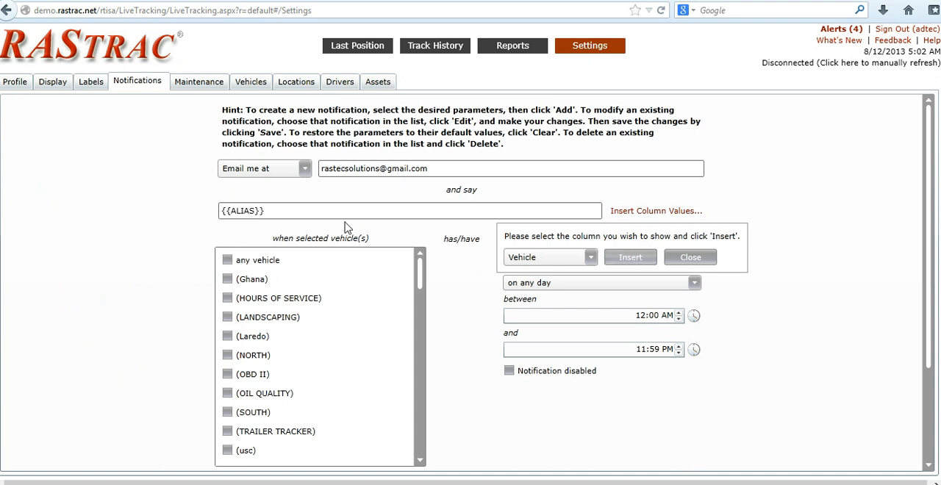
click(693, 261)
click(294, 211)
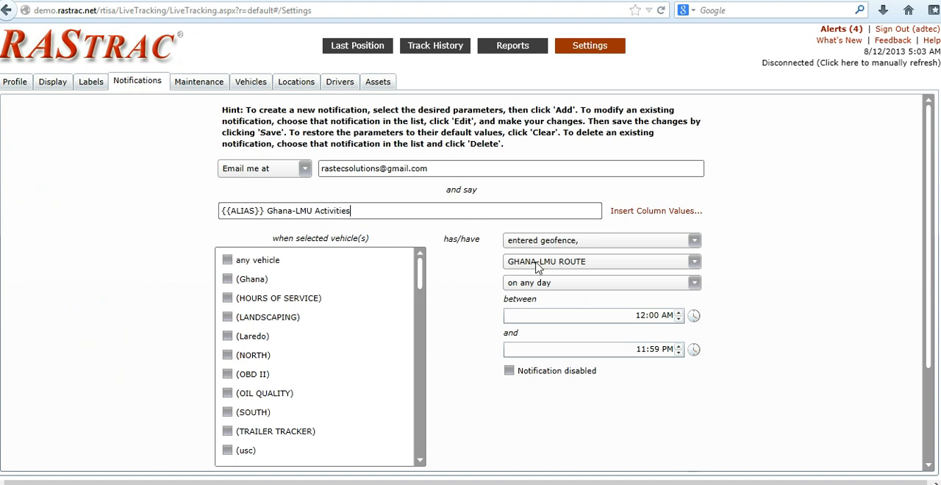
click(695, 241)
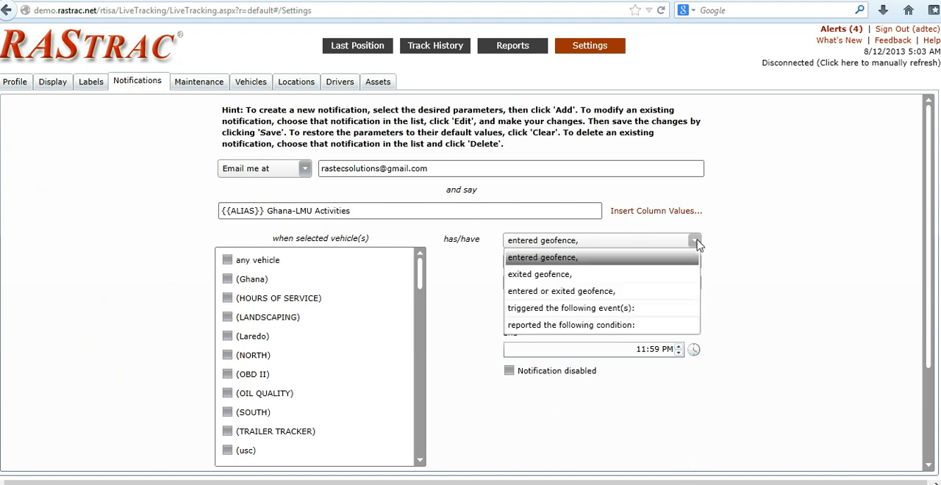
click(578, 291)
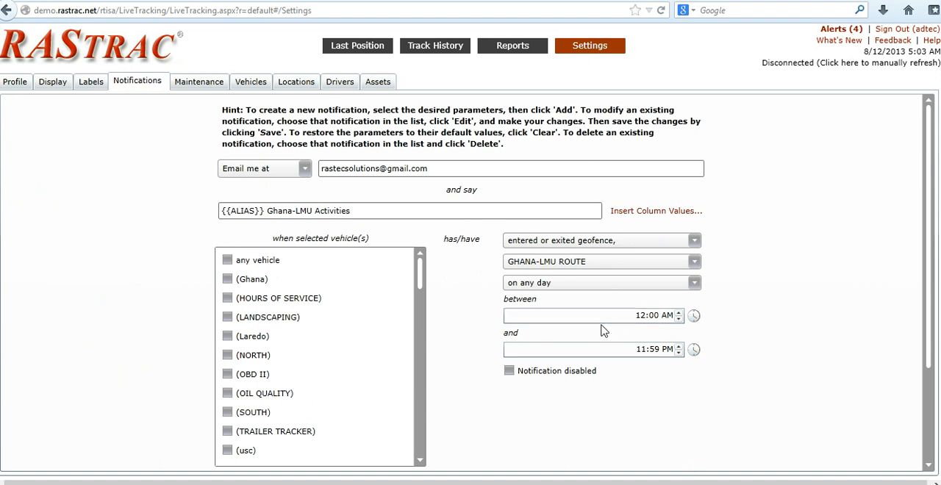
Select the Ghana-LMU vehicle for the notification and add the notification to the list.
click(416, 412)
click(415, 412)
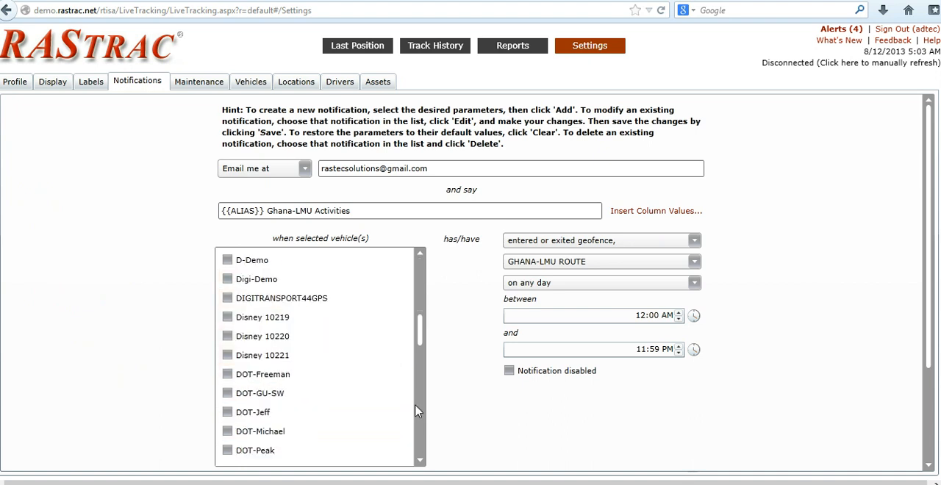
click(416, 412)
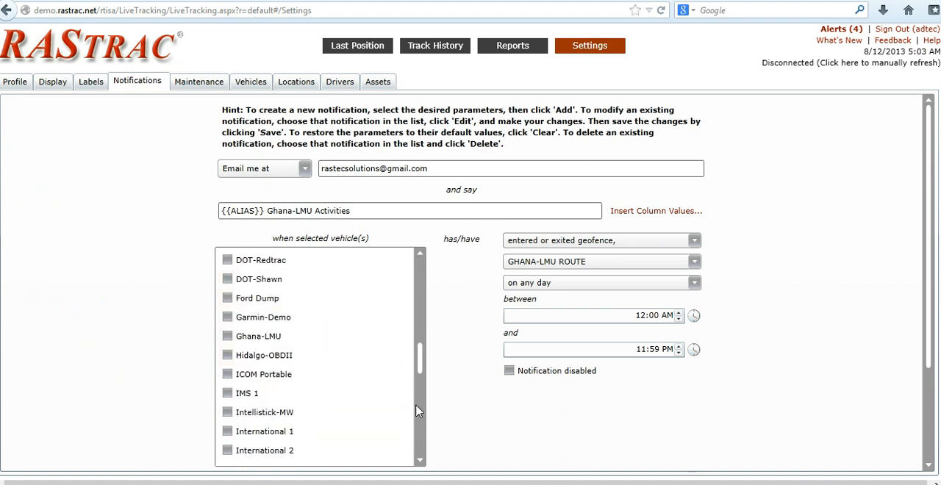
click(228, 336)
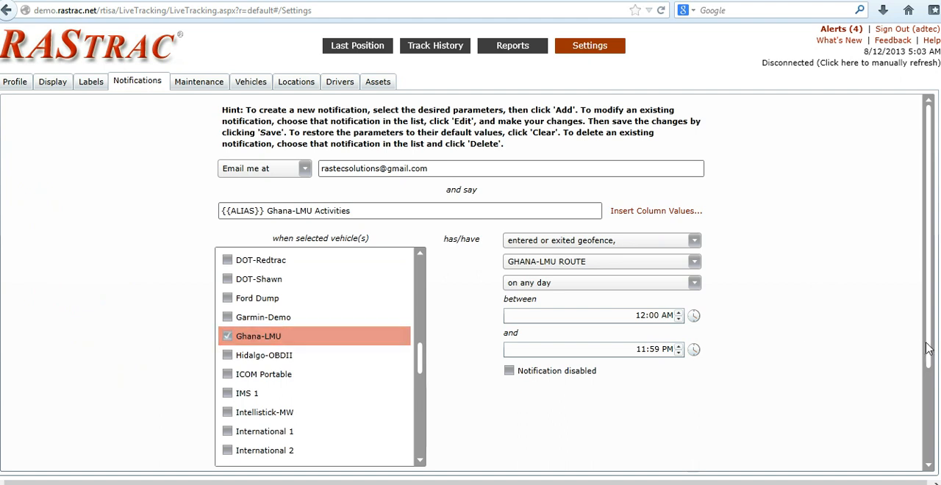
scroll(929, 350, down, 3)
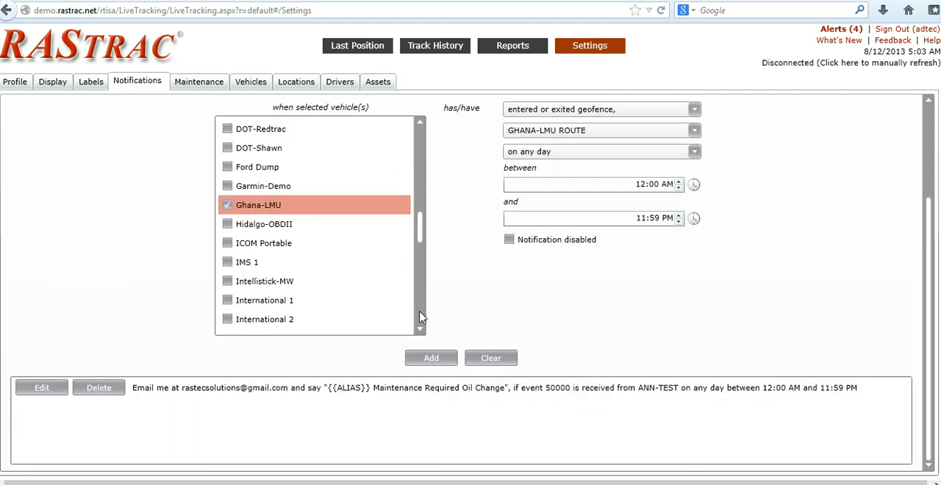
click(433, 361)
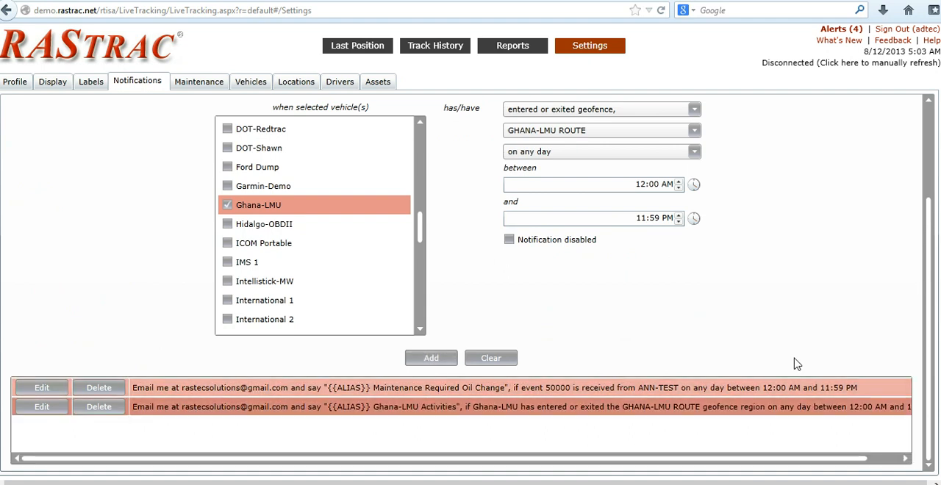
Replace the notification message with "{{ALIAS}} Startrite Zone", using the Vehicle column value for the alias.
click(928, 120)
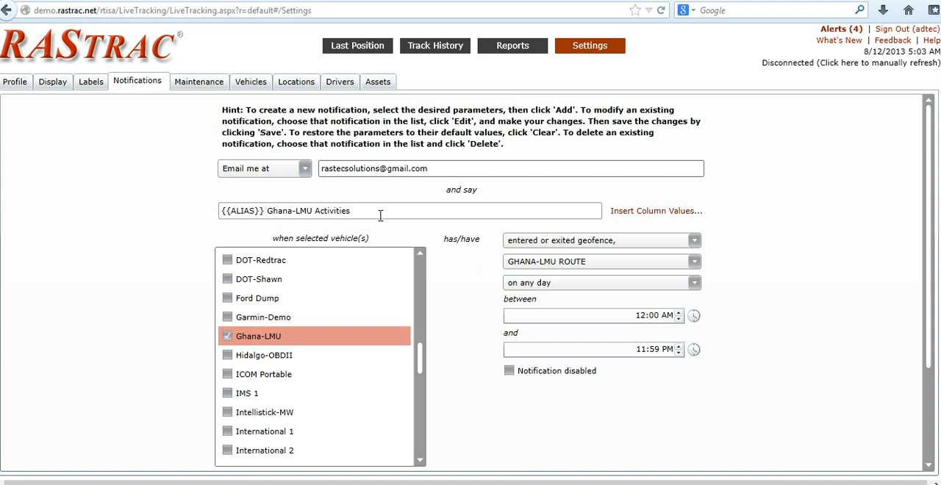
drag(381, 216, 203, 209)
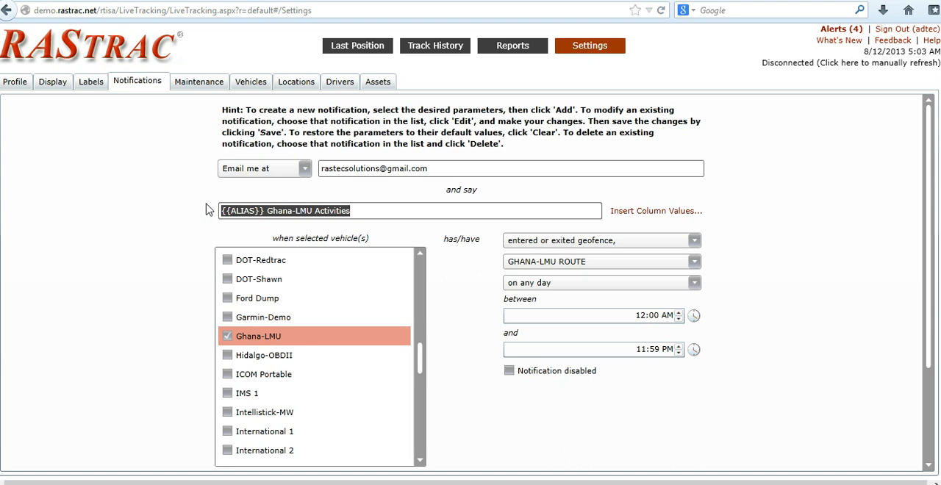
key(BackSpace)
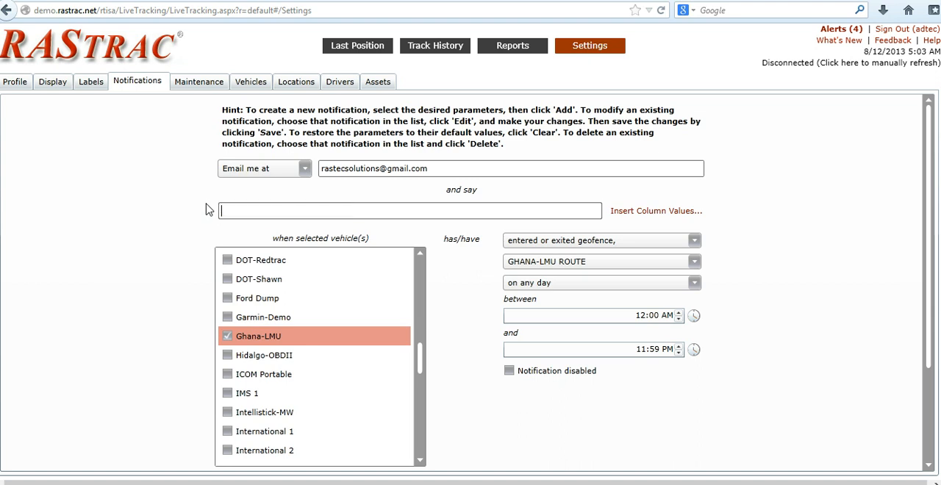
click(645, 212)
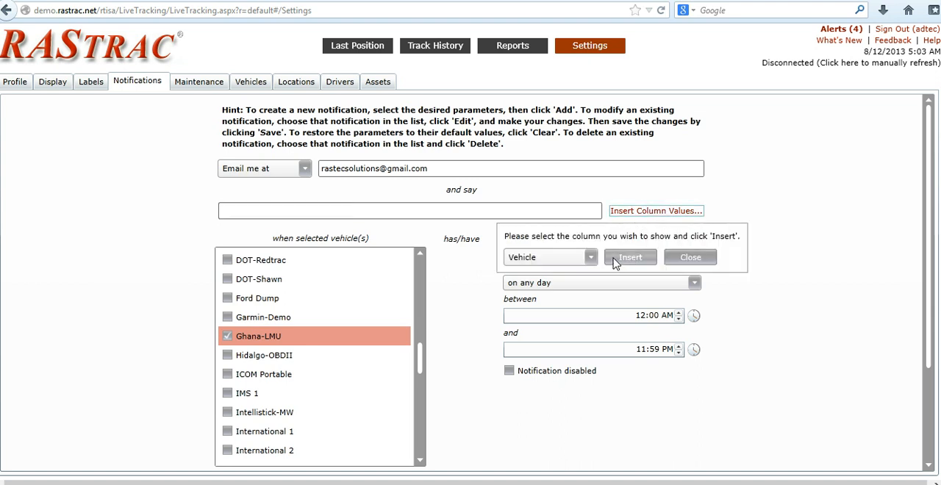
click(630, 258)
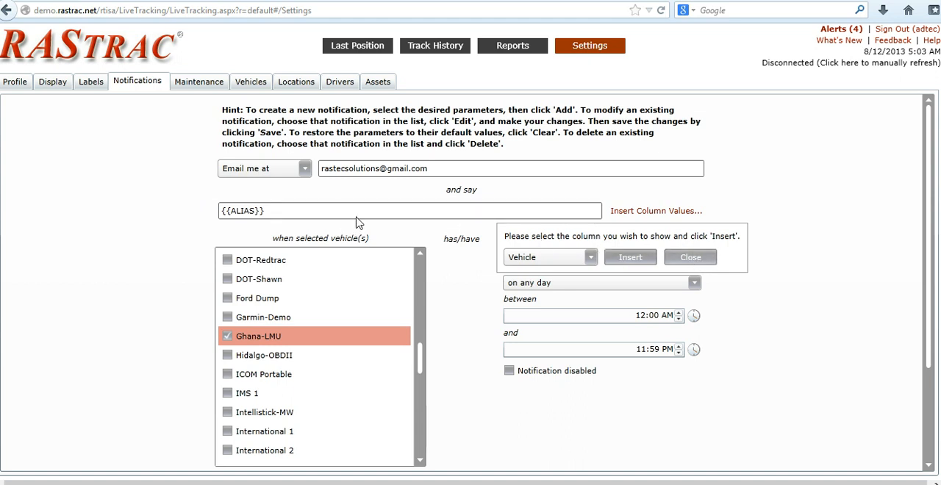
click(290, 210)
text(S)
text(tae)
text(rte)
text(te)
text( Zone)
Set the notification's geofence to STARTRITE ZONE and append "Activities" to the end of the message.
click(695, 260)
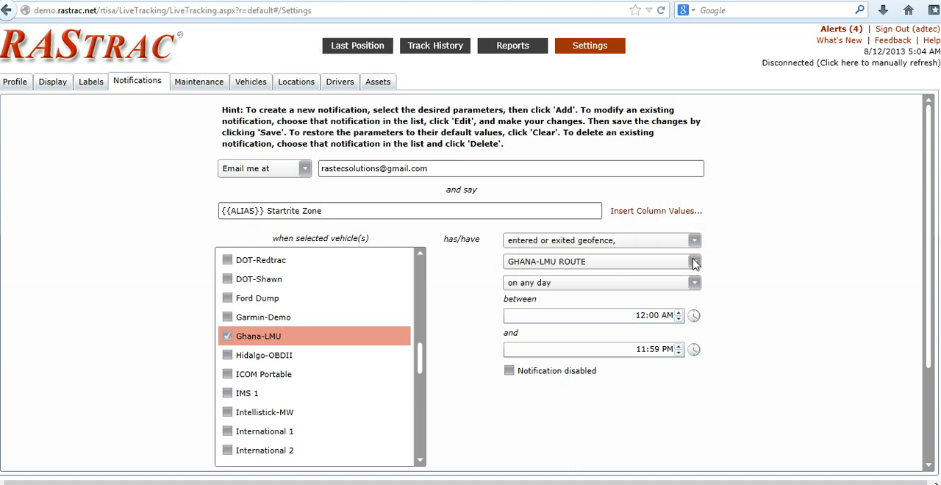
click(695, 262)
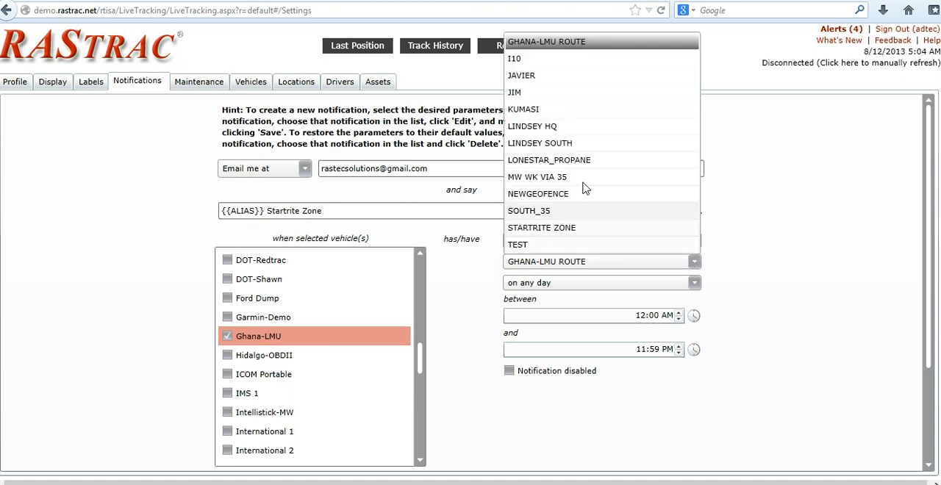
click(545, 228)
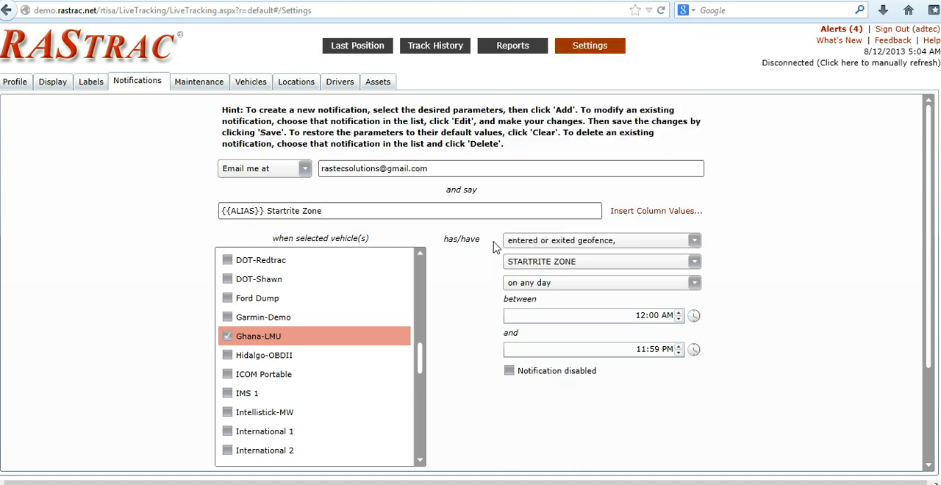
click(354, 214)
text(Activities)
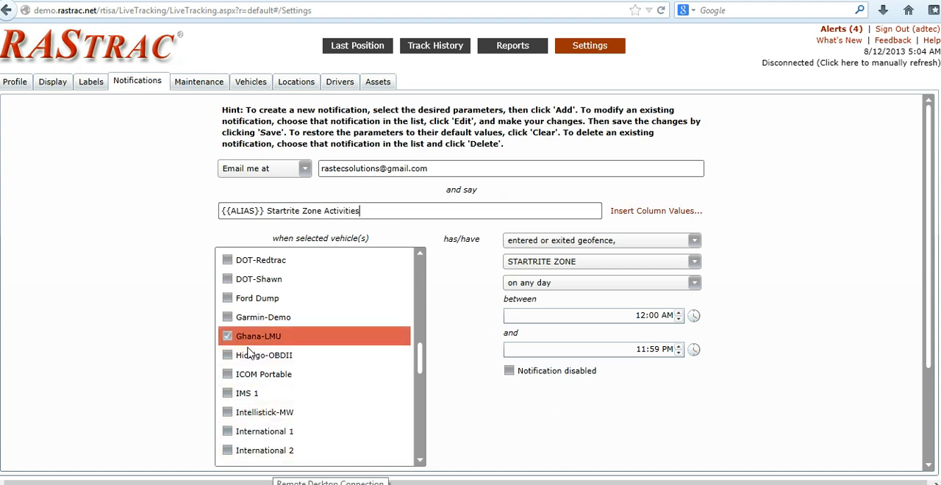
Select the STARTRITE vehicle in addition to Ghana-LMU and add the notification to the list.
click(423, 450)
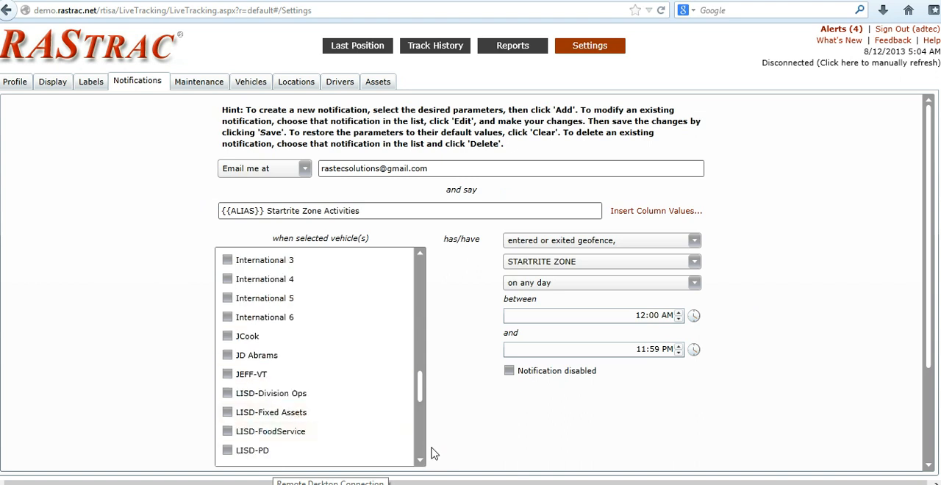
click(423, 450)
click(423, 450)
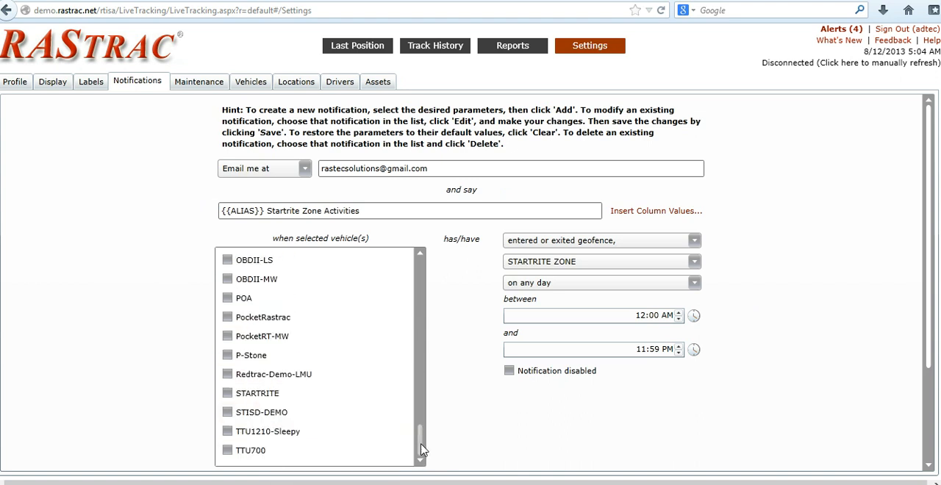
click(229, 397)
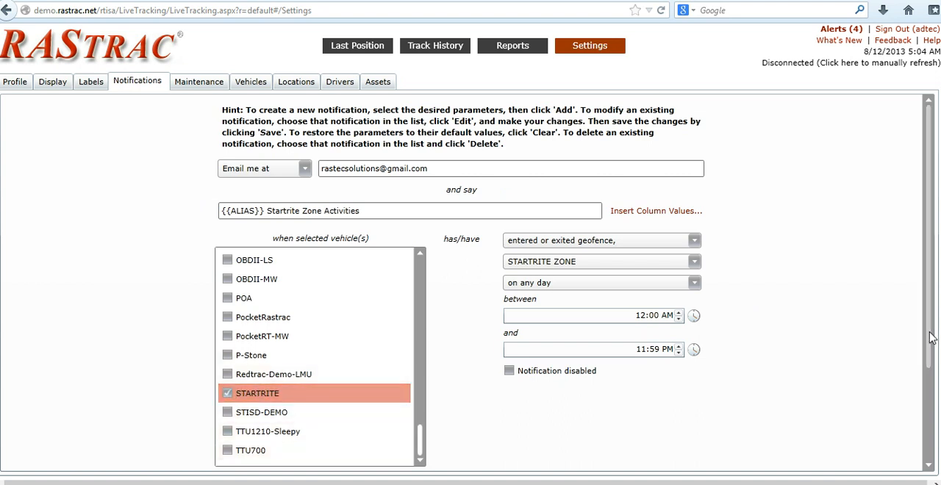
scroll(932, 342, down, 3)
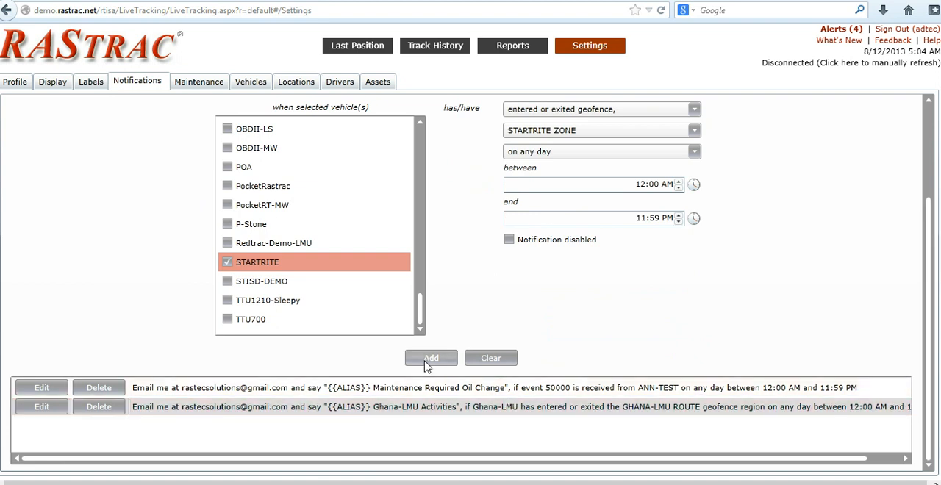
click(430, 359)
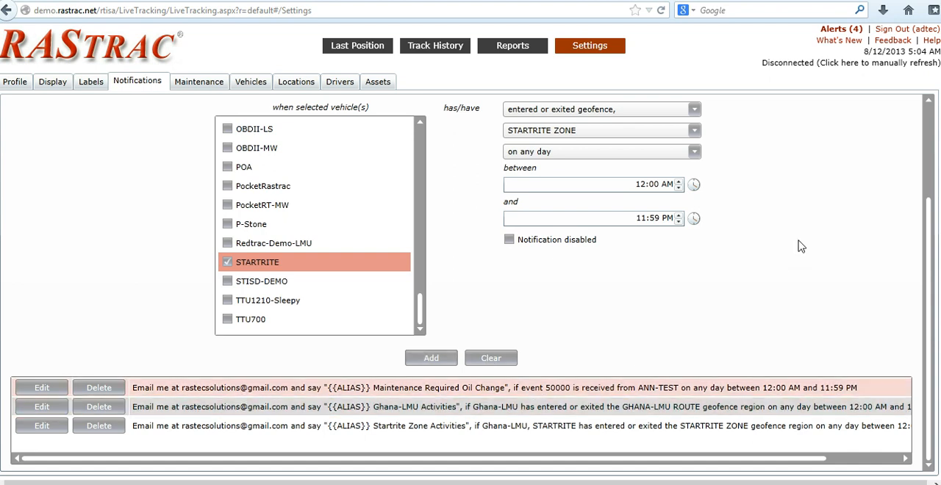
Return to the last position map showing the Ghana vehicles.
click(347, 68)
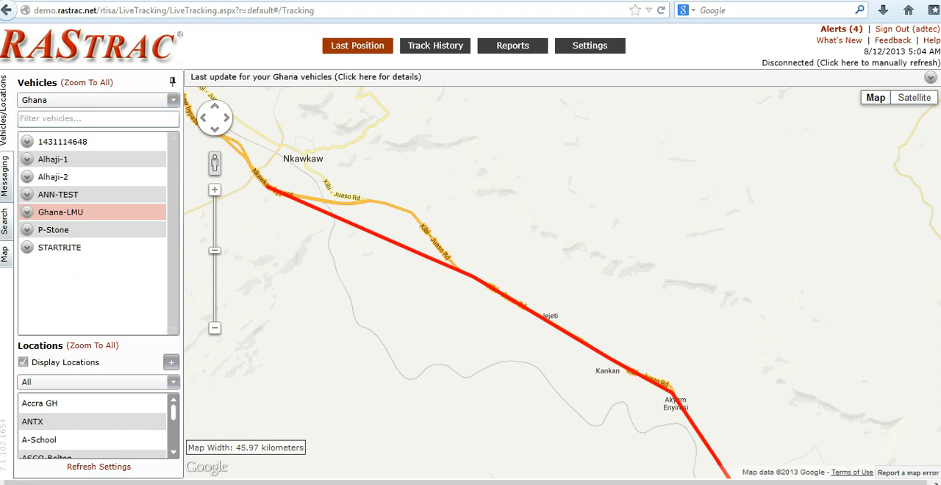
click(831, 484)
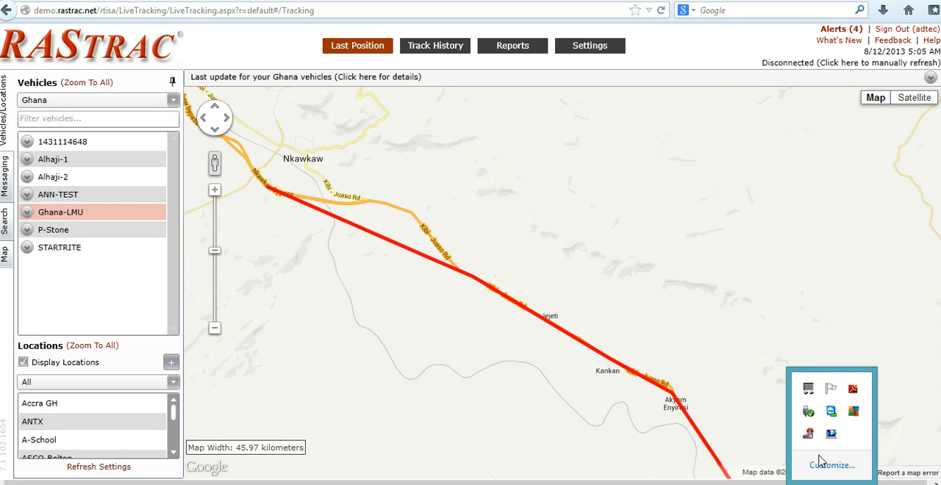
right_click(808, 433)
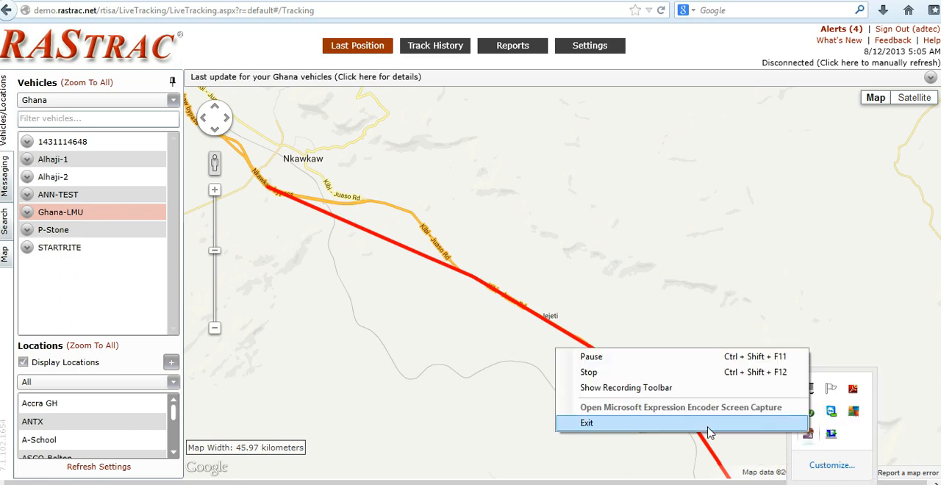